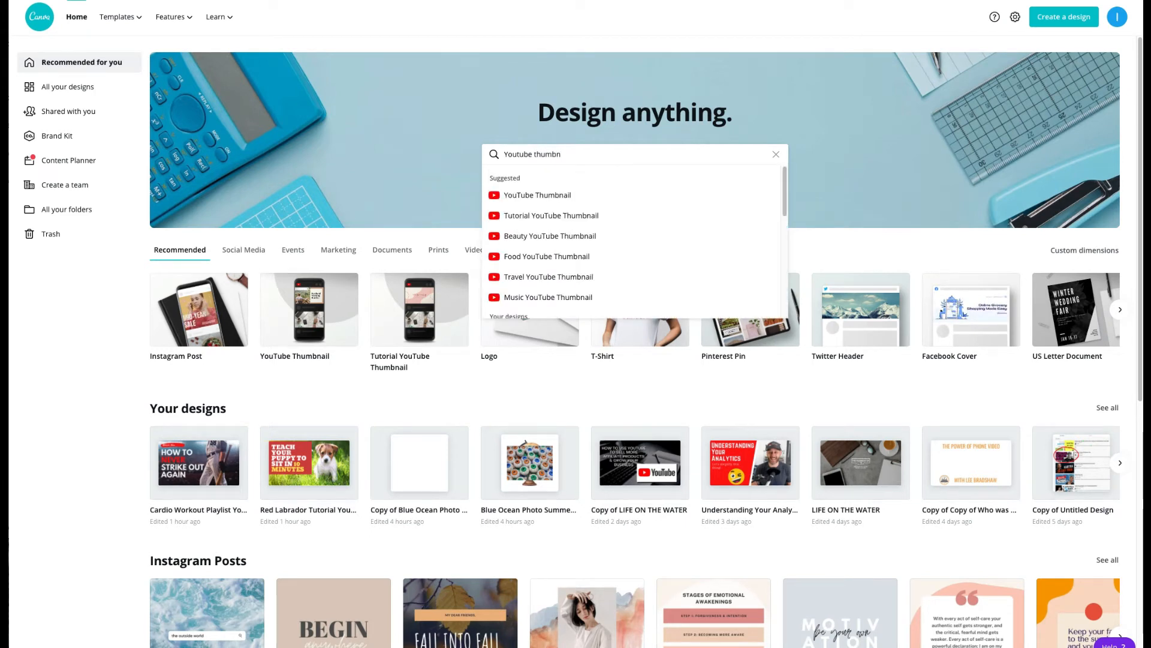
# Step: Browse the YouTube Thumbnail templates and open the red "Easy Tricks to Teach Your Dog" labrador design for editing
pyautogui.click(553, 189)
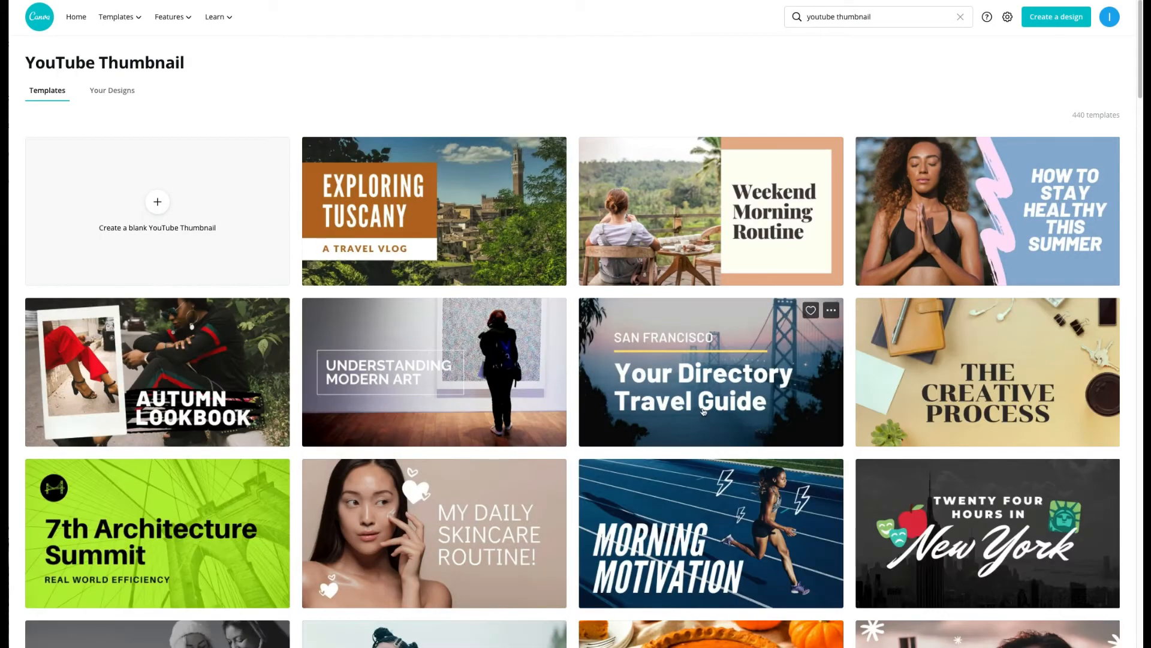
pyautogui.scroll(-12, 705, 398)
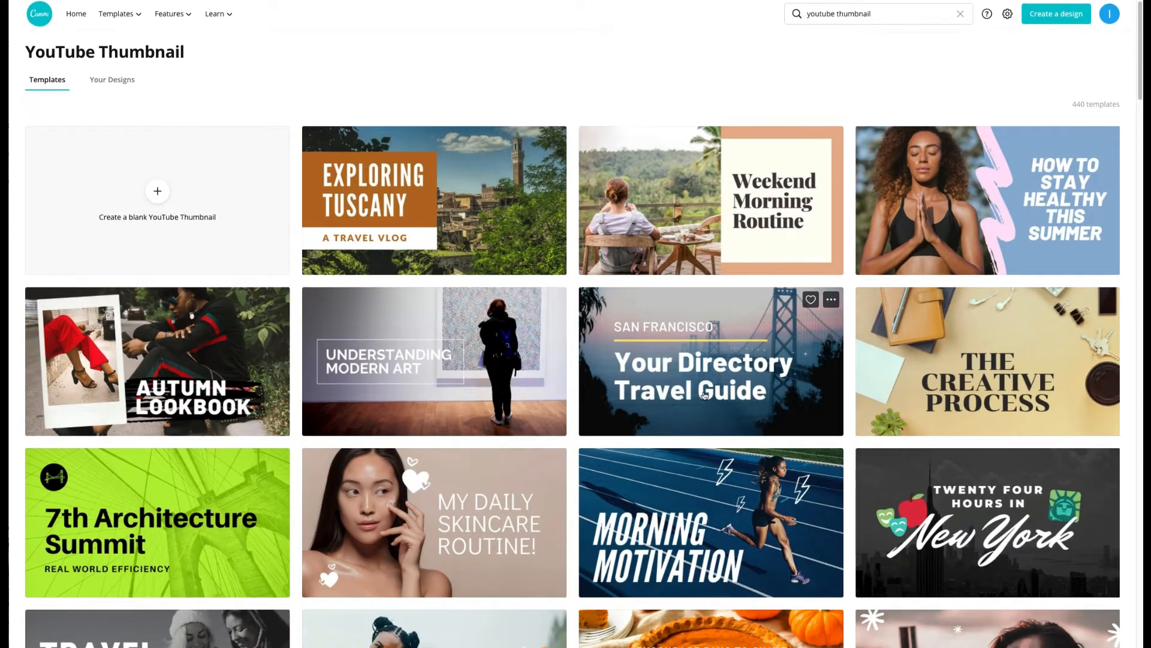
pyautogui.scroll(12, 705, 395)
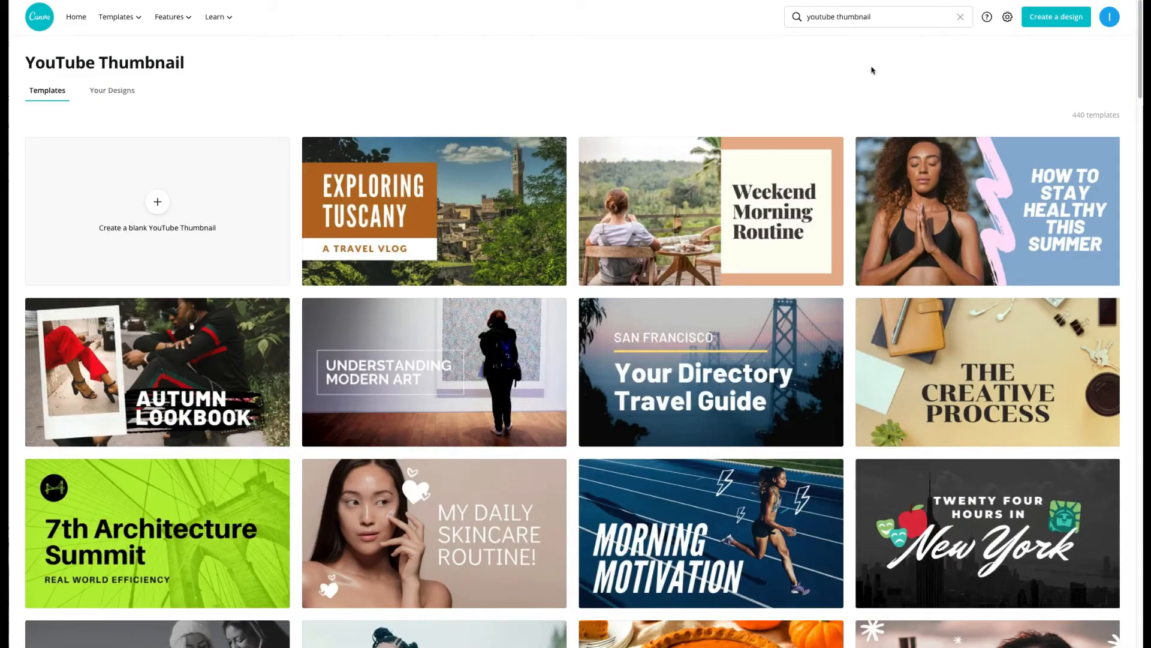
pyautogui.scroll(-1, 873, 69)
pyautogui.scroll(-5, 871, 63)
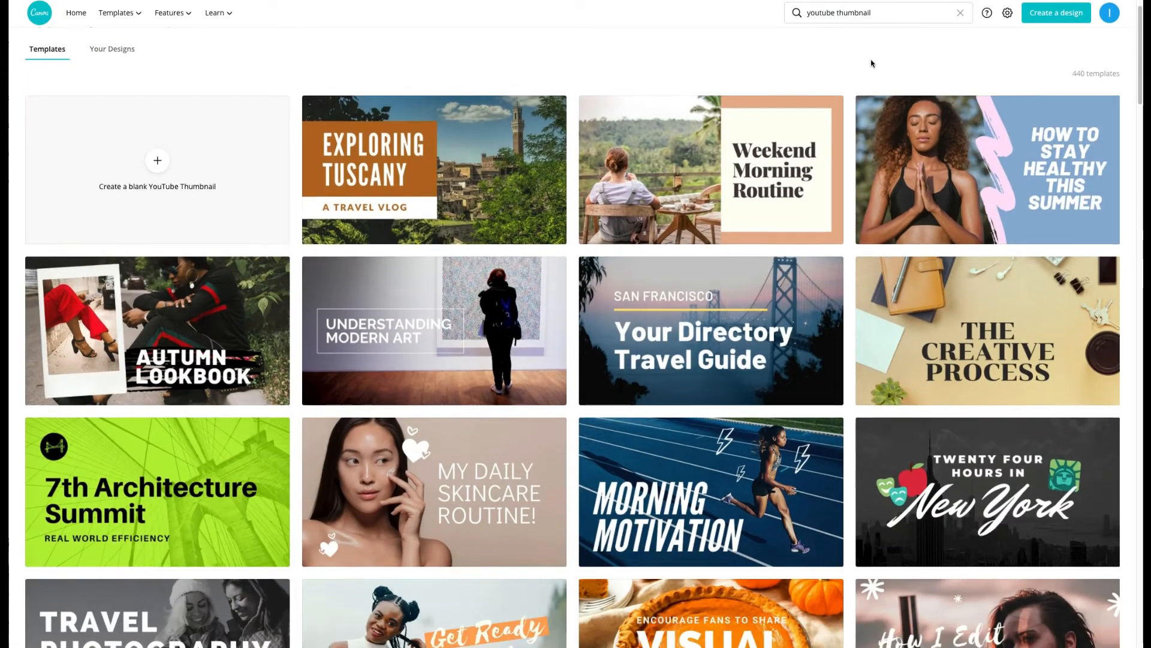
pyautogui.scroll(-12, 871, 63)
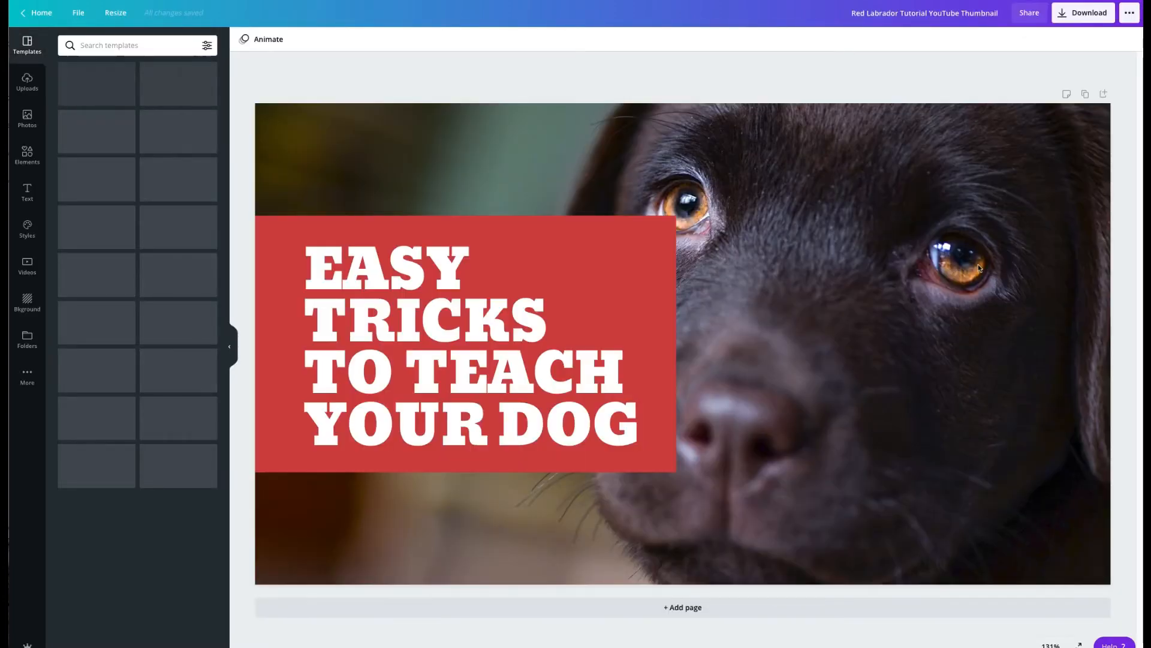
# Step: Replace the labrador background with the photo of a white-and-brown puppy in sunlit grass, found by searching the photos for "puppy"
pyautogui.click(878, 248)
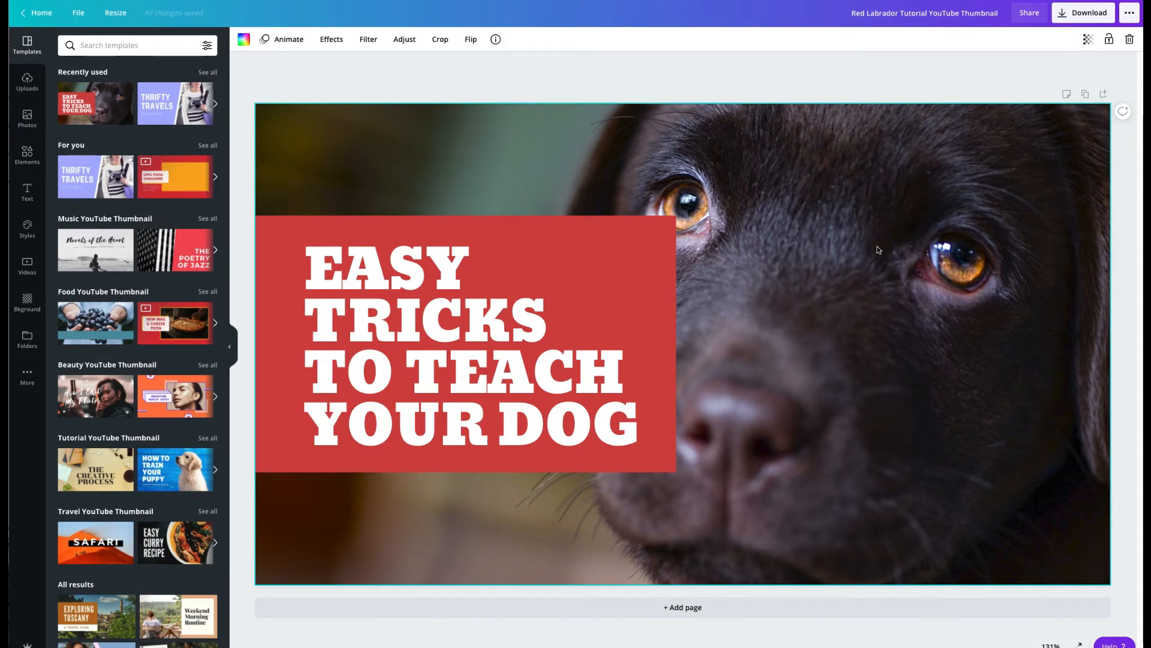
pyautogui.press('Delete')
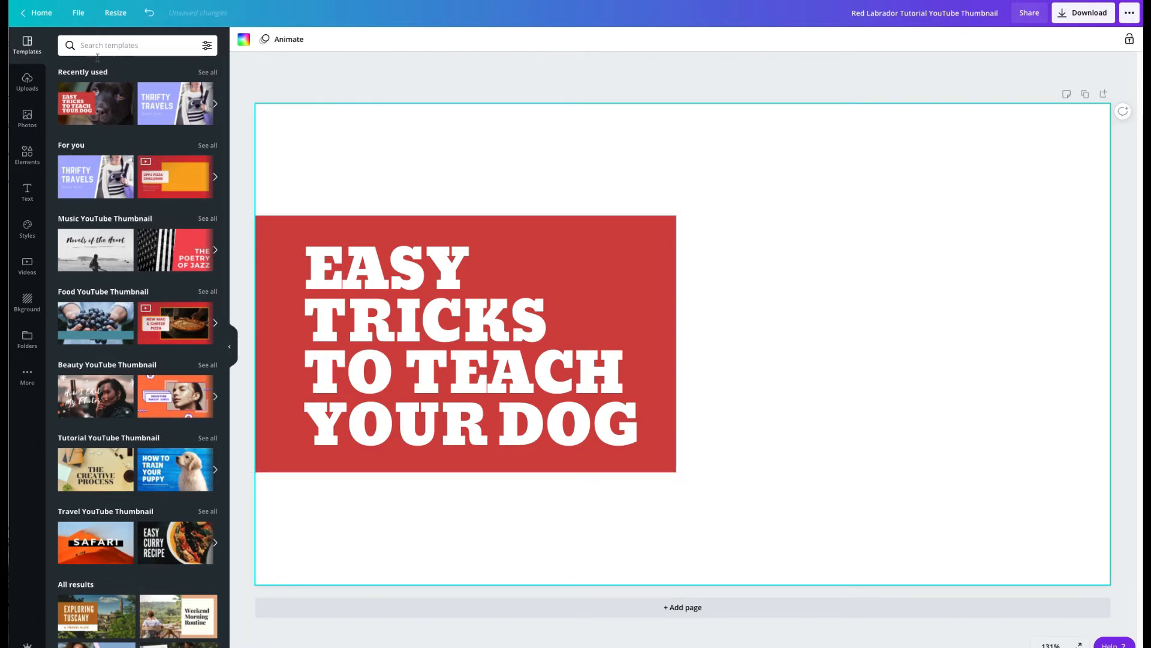
pyautogui.click(27, 118)
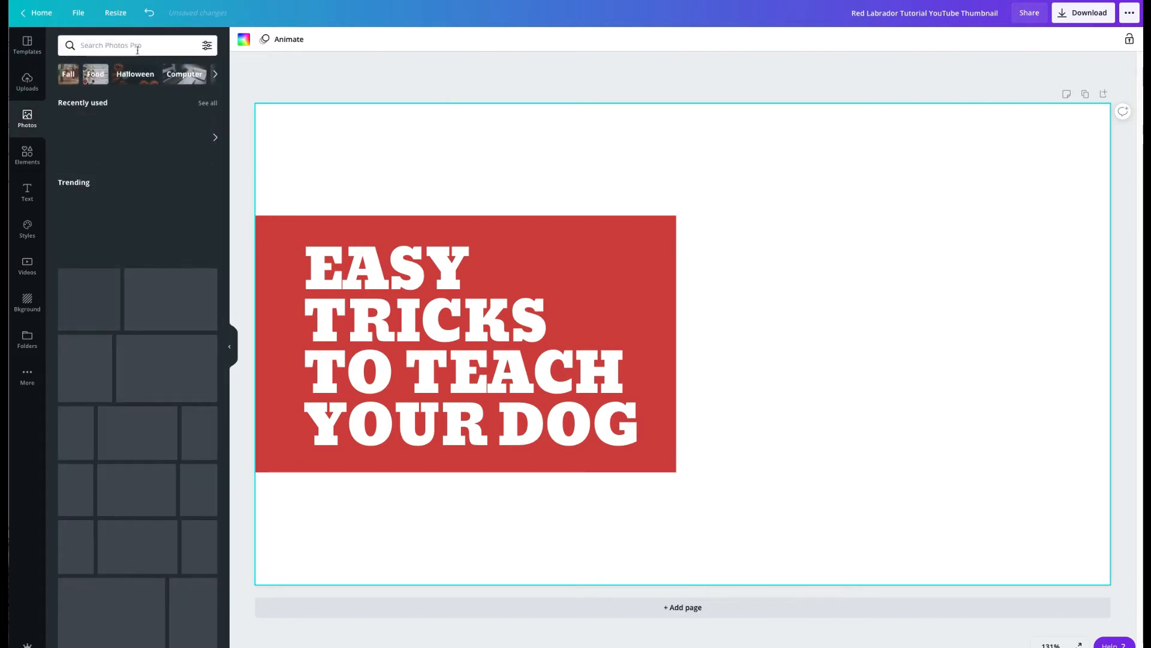
pyautogui.click(138, 48)
pyautogui.write('puppy')
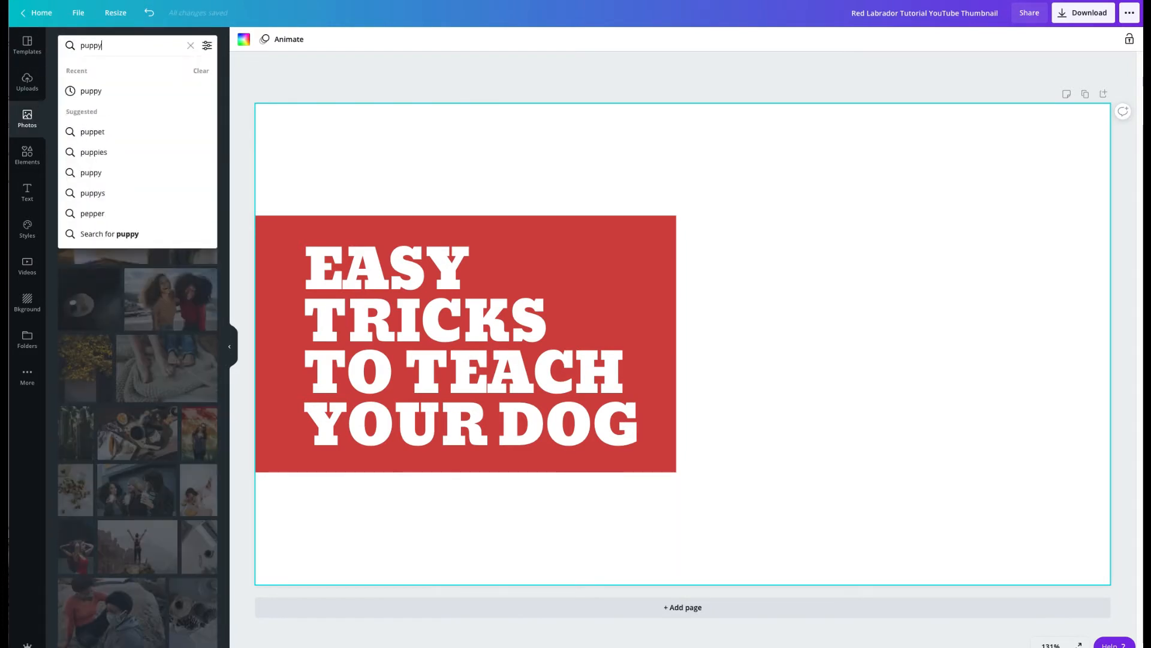
pyautogui.press('Return')
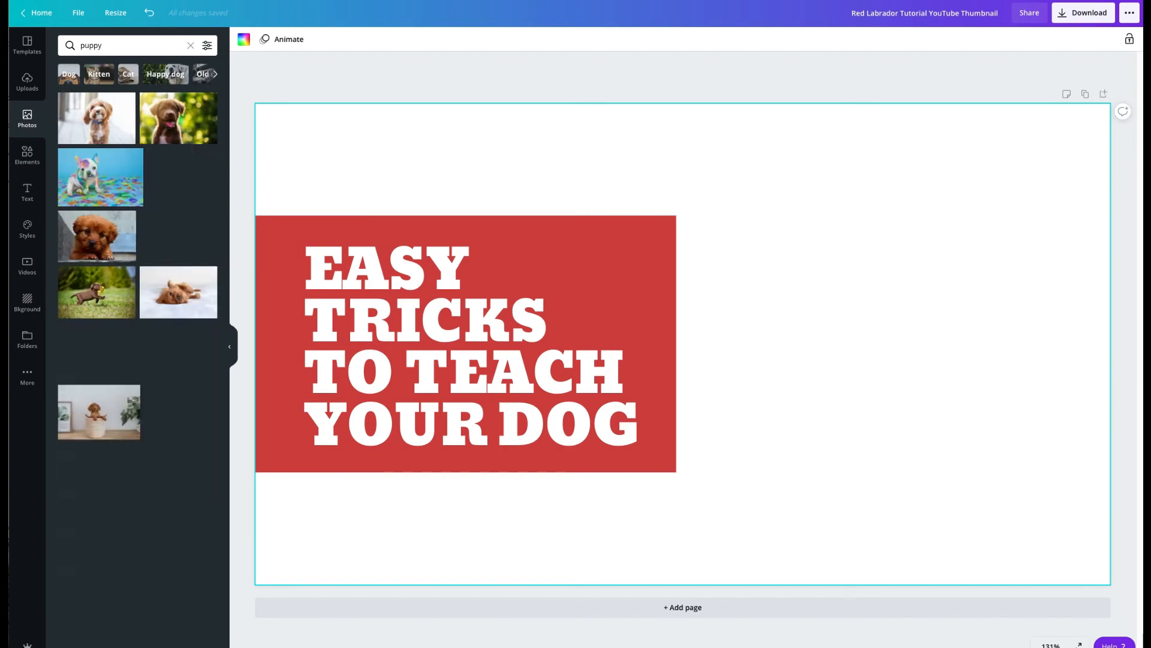
pyautogui.scroll(-3, 142, 283)
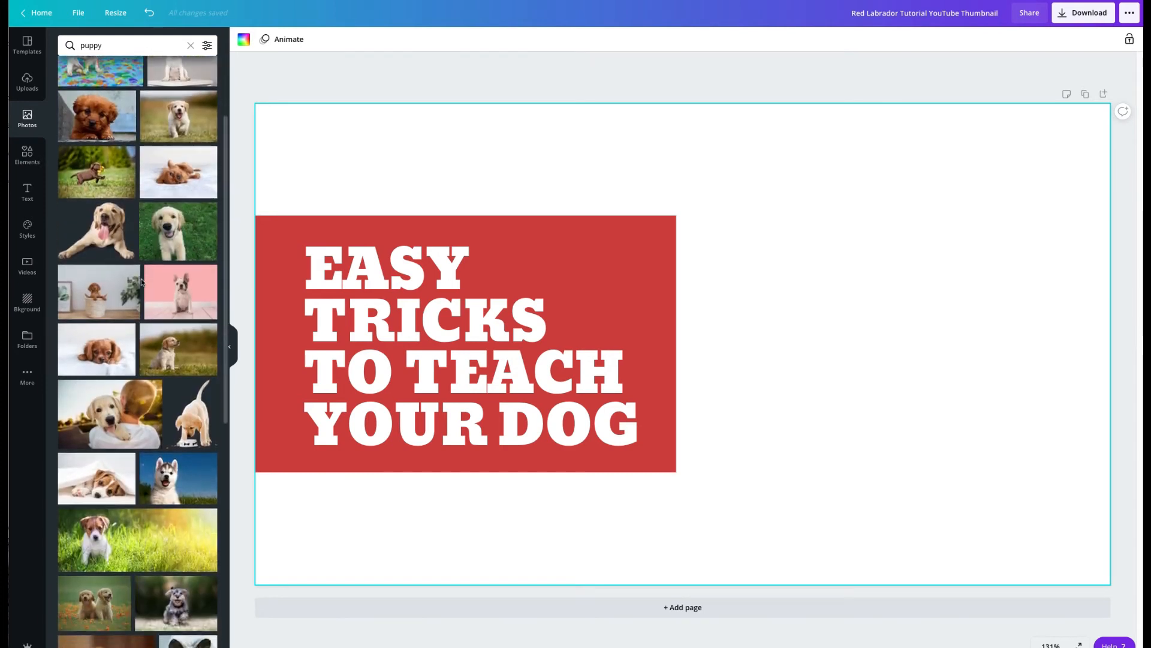
pyautogui.scroll(-5, 138, 425)
pyautogui.moveTo(114, 354); pyautogui.dragTo(625, 131)
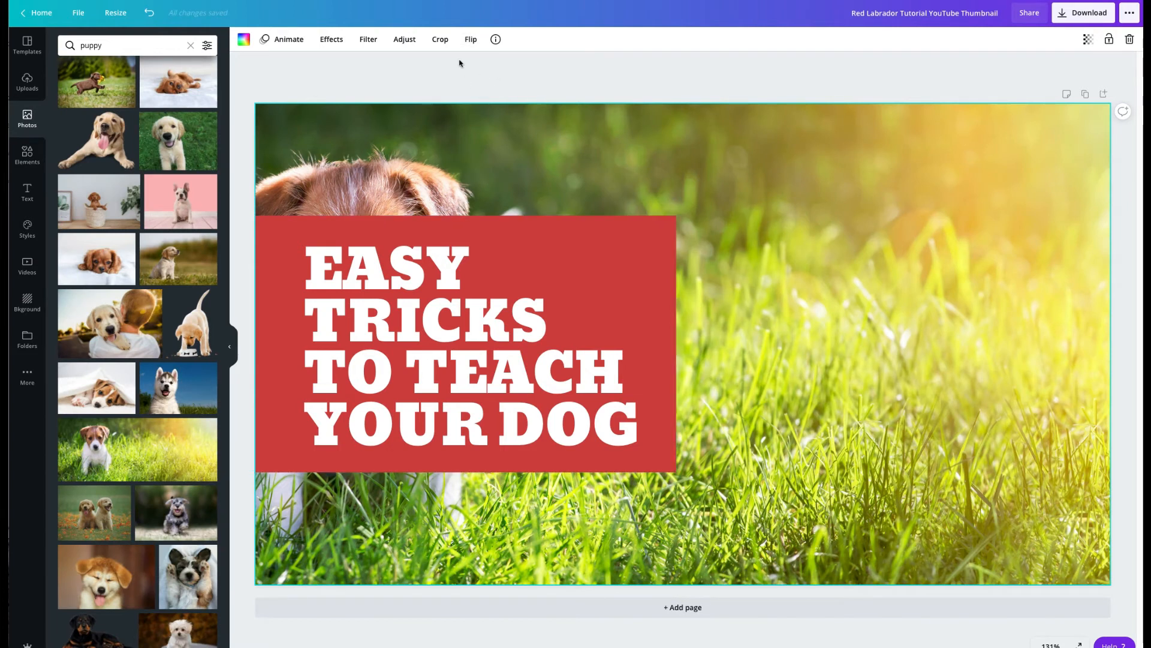
# Step: Move the red title block slightly up and to the right, and flip the puppy background photo horizontally
pyautogui.moveTo(542, 257); pyautogui.dragTo(568, 222)
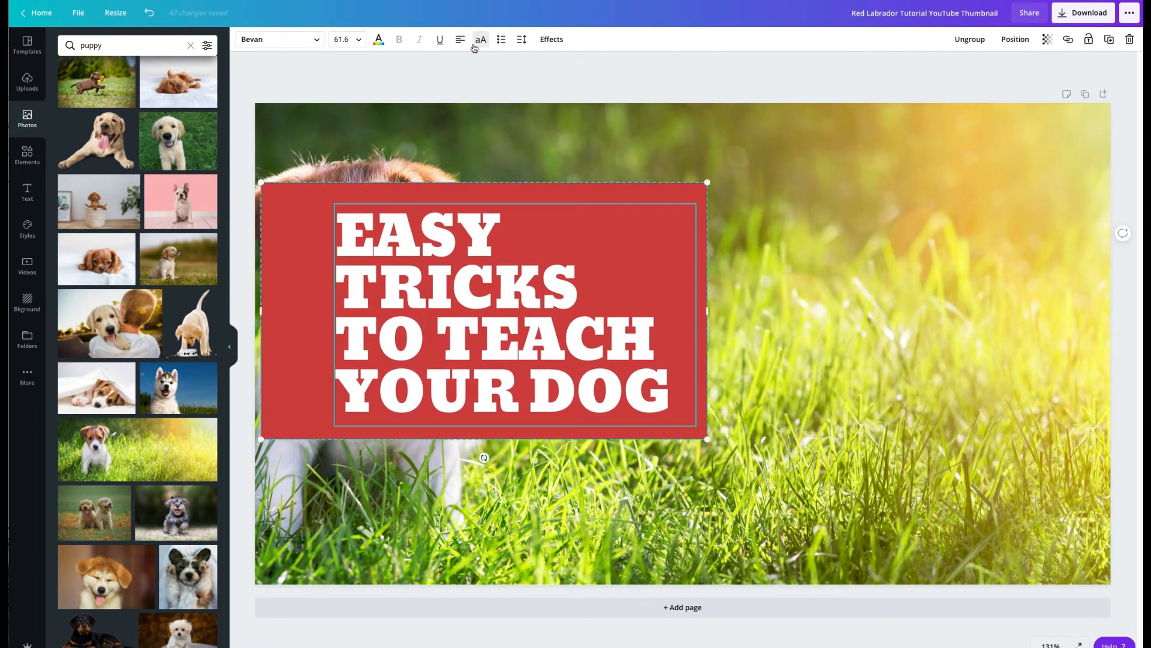
pyautogui.click(460, 136)
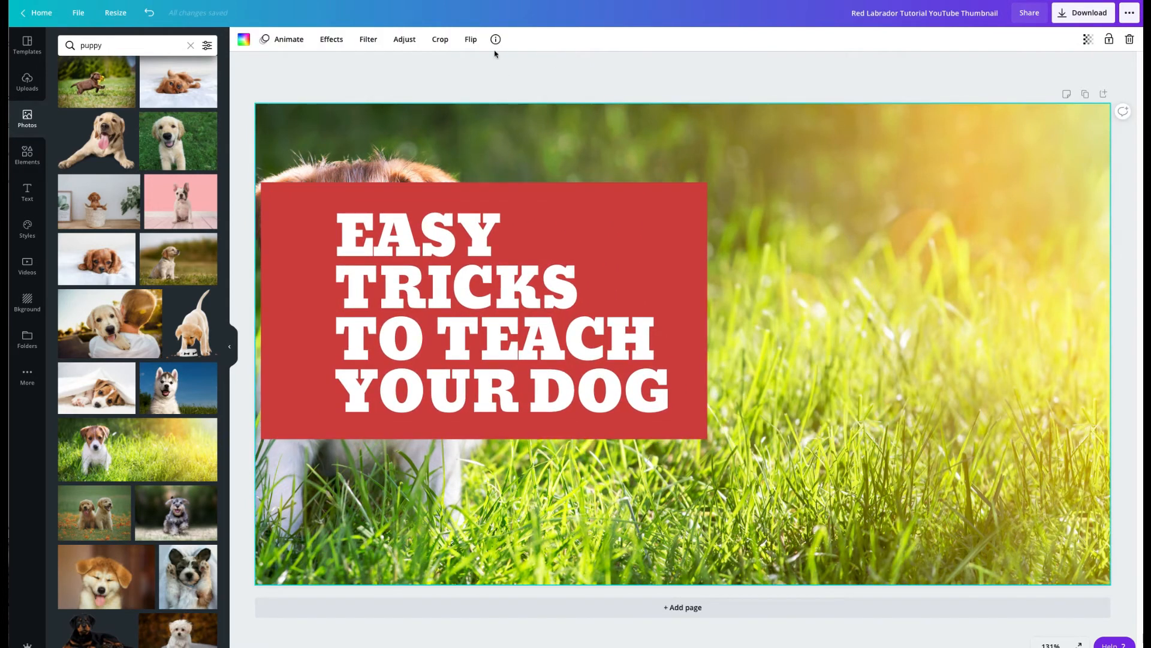
pyautogui.click(471, 39)
pyautogui.click(490, 65)
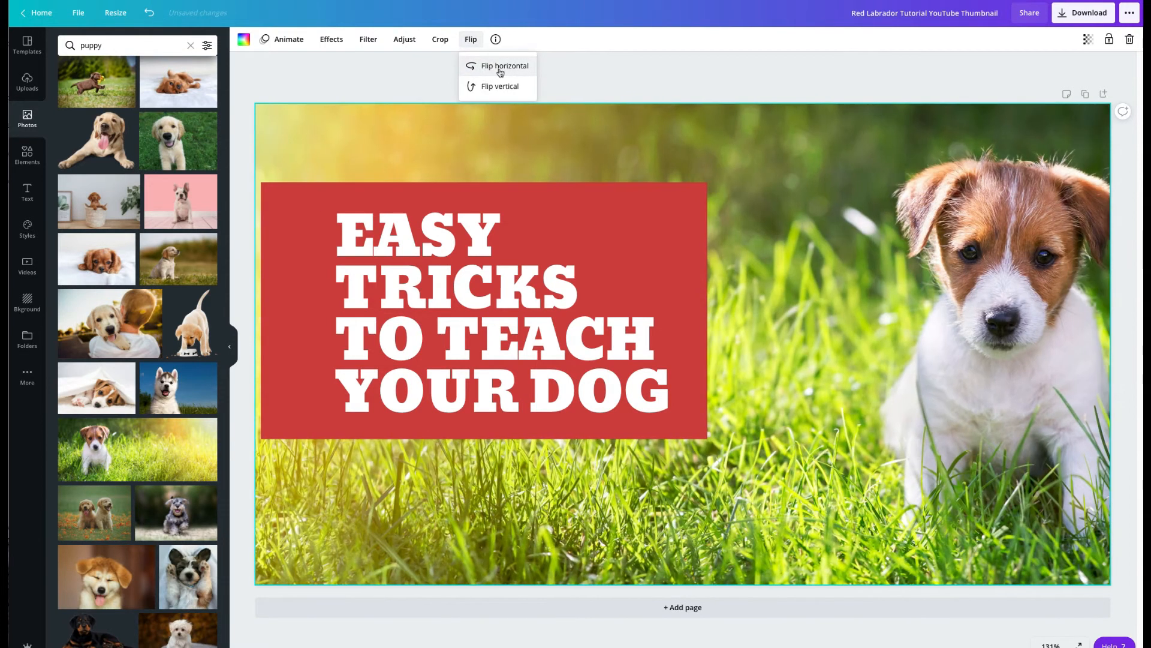
# Step: Crop the background photo, shifting the puppy left toward the title block and enlarging the image slightly
pyautogui.click(1013, 267)
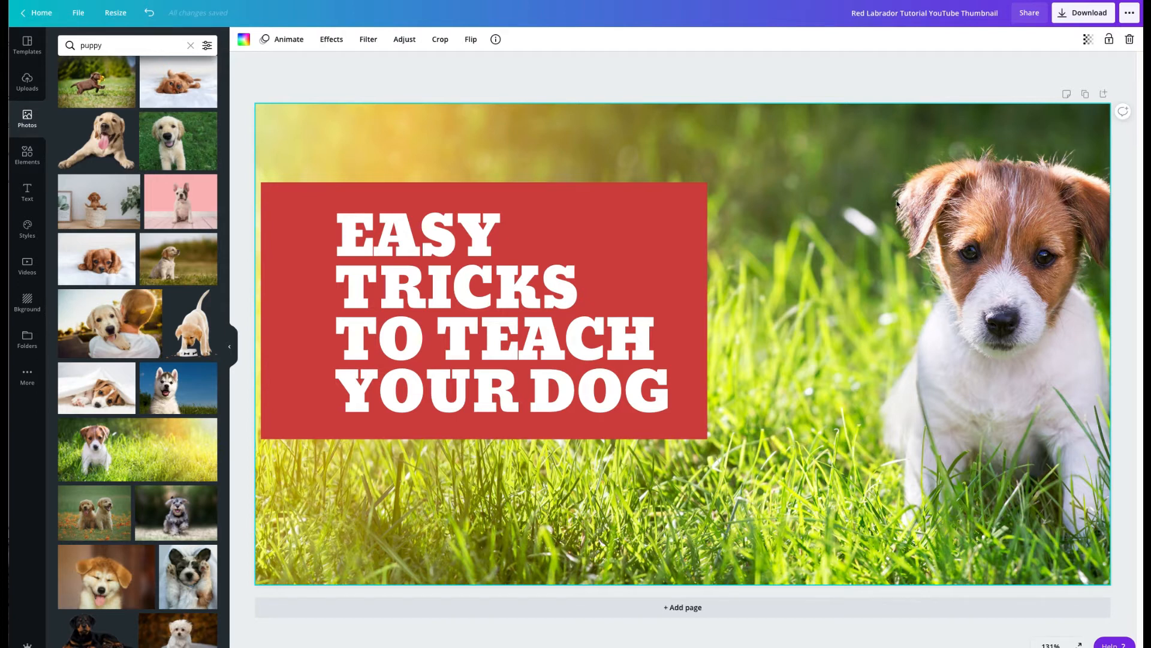
pyautogui.doubleClick(898, 204)
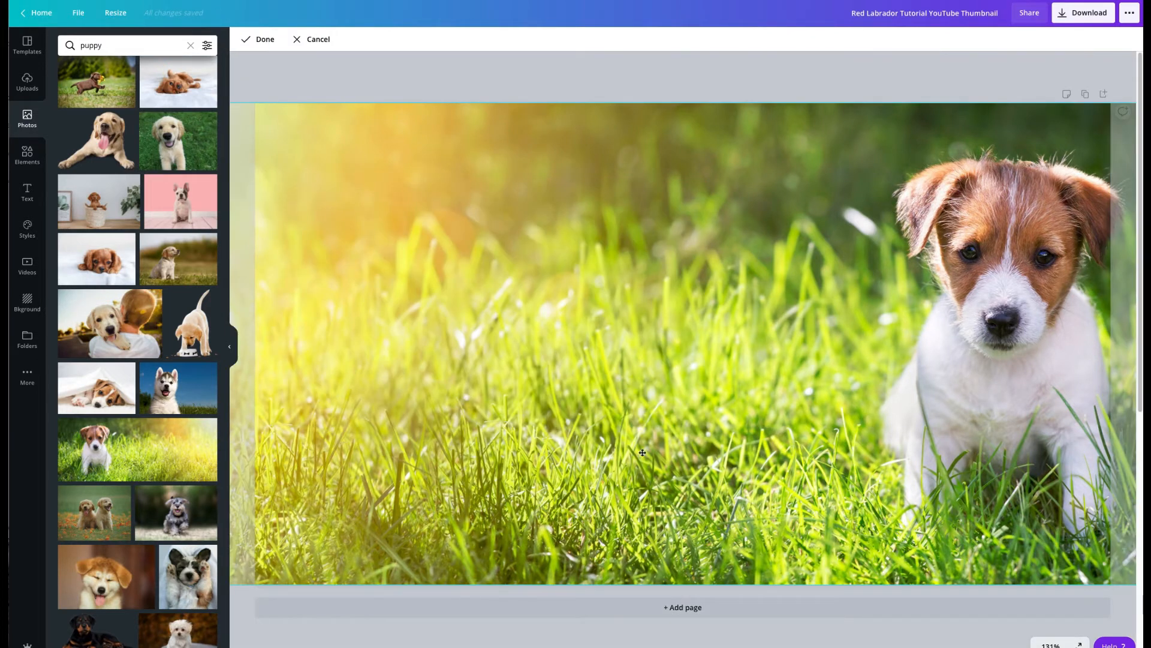
pyautogui.moveTo(845, 345); pyautogui.dragTo(725, 334)
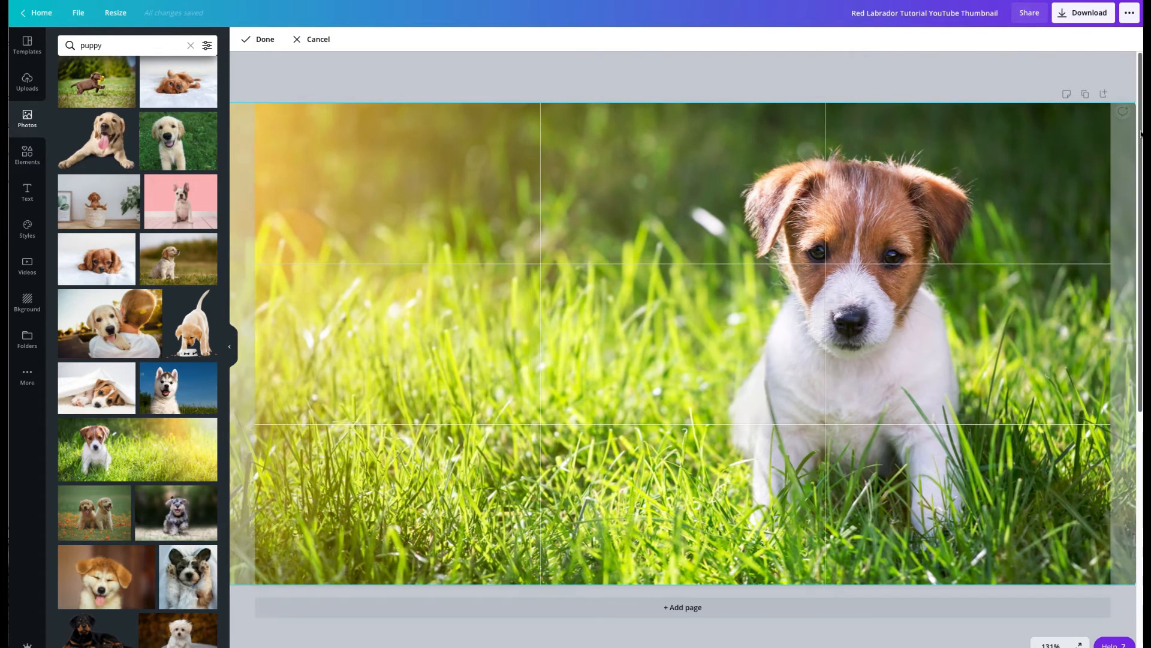
pyautogui.moveTo(1133, 105); pyautogui.dragTo(1150, 63)
pyautogui.moveTo(1006, 182); pyautogui.dragTo(883, 214)
pyautogui.moveTo(1112, 96); pyautogui.dragTo(1150, 60)
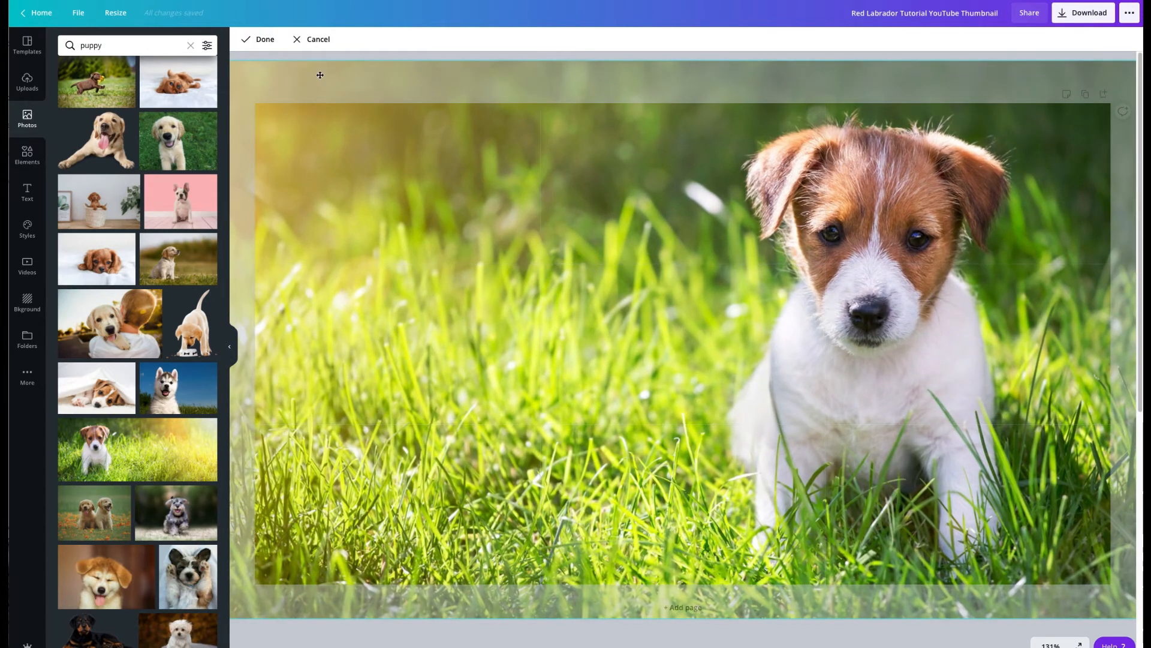
pyautogui.click(258, 39)
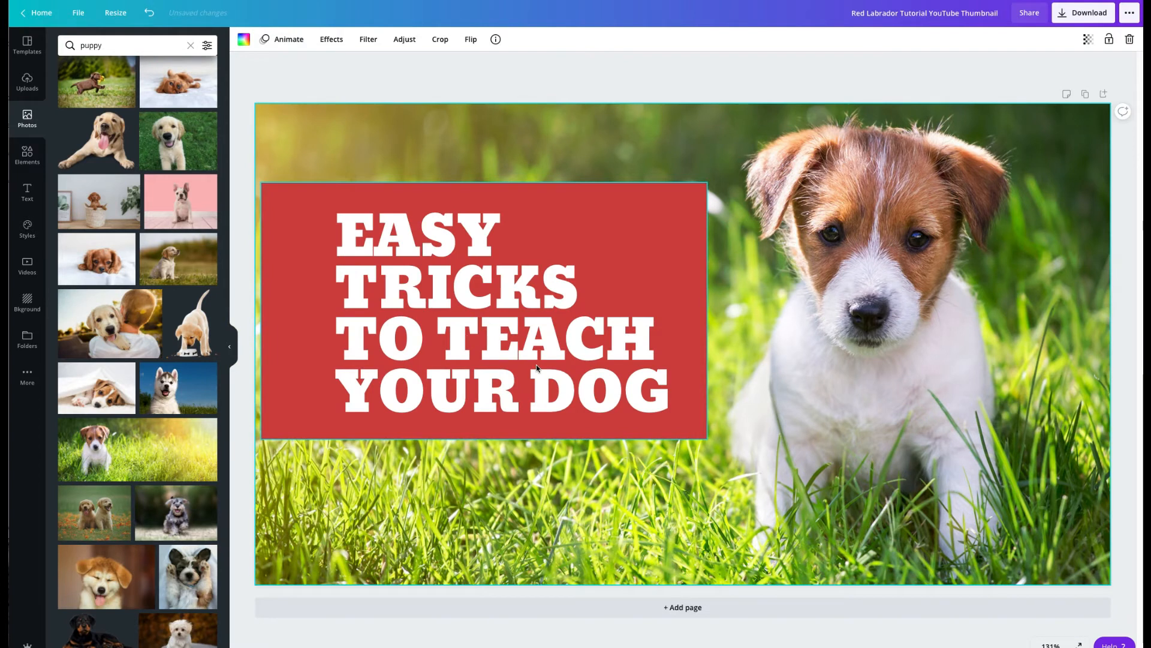
# Step: Replace the title text in the red block with "TEACH YOUR PUPPY TO SIT IN 10 MINUTES"
pyautogui.click(481, 361)
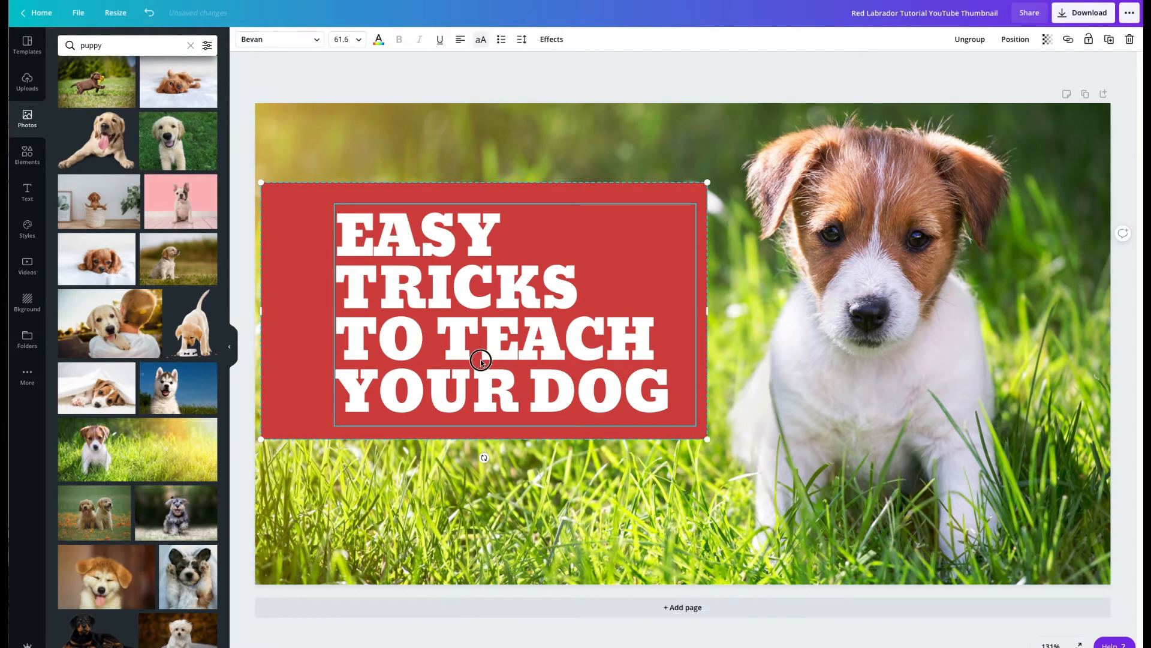
pyautogui.tripleClick(667, 391)
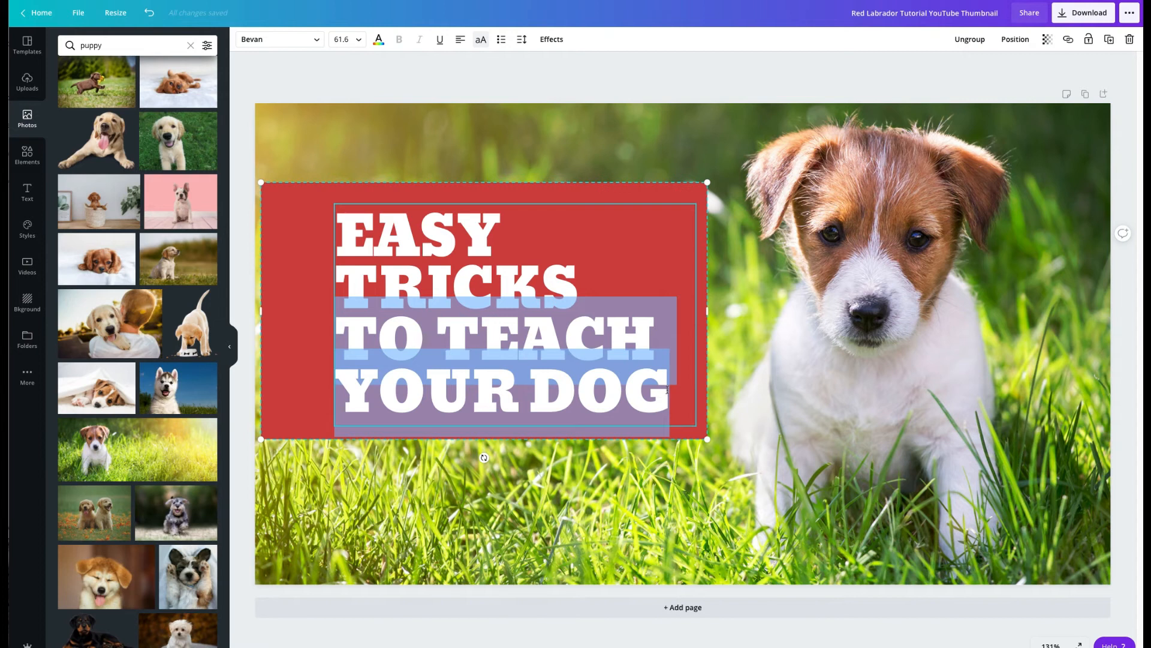
pyautogui.press('BackSpace')
pyautogui.press('BackSpace')
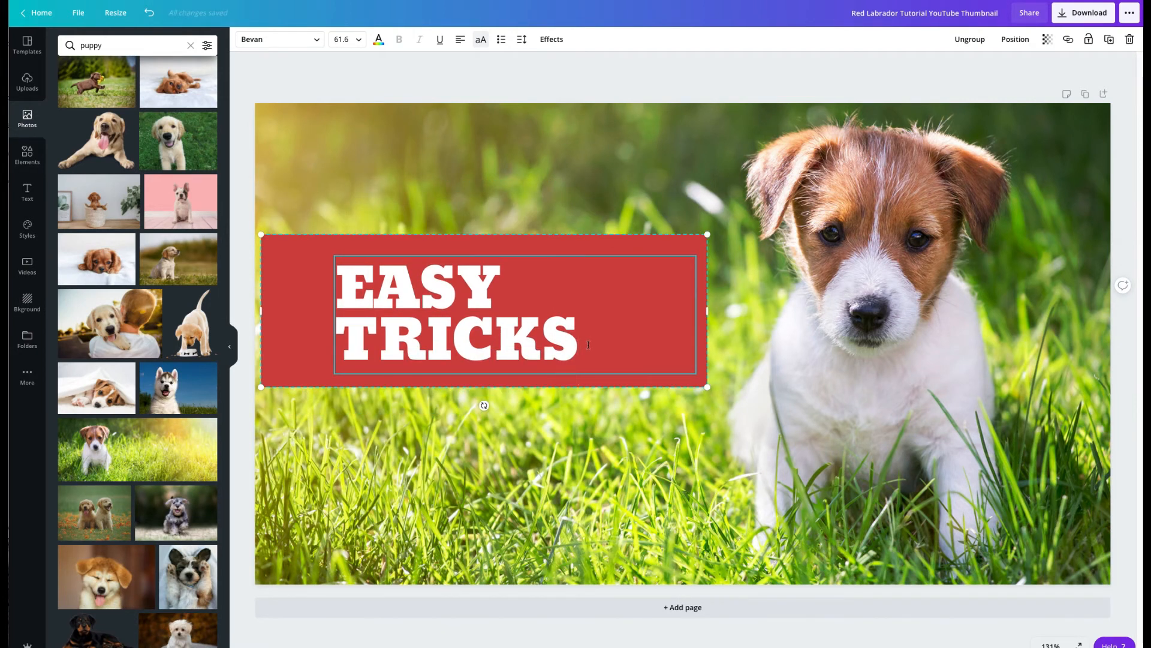
pyautogui.press('BackSpace')
pyautogui.press('BackSpace')
pyautogui.press('BackSpace')
pyautogui.press('BackSpace')
pyautogui.press('BackSpace')
pyautogui.press('BackSpace')
pyautogui.press('BackSpace')
pyautogui.press('BackSpace')
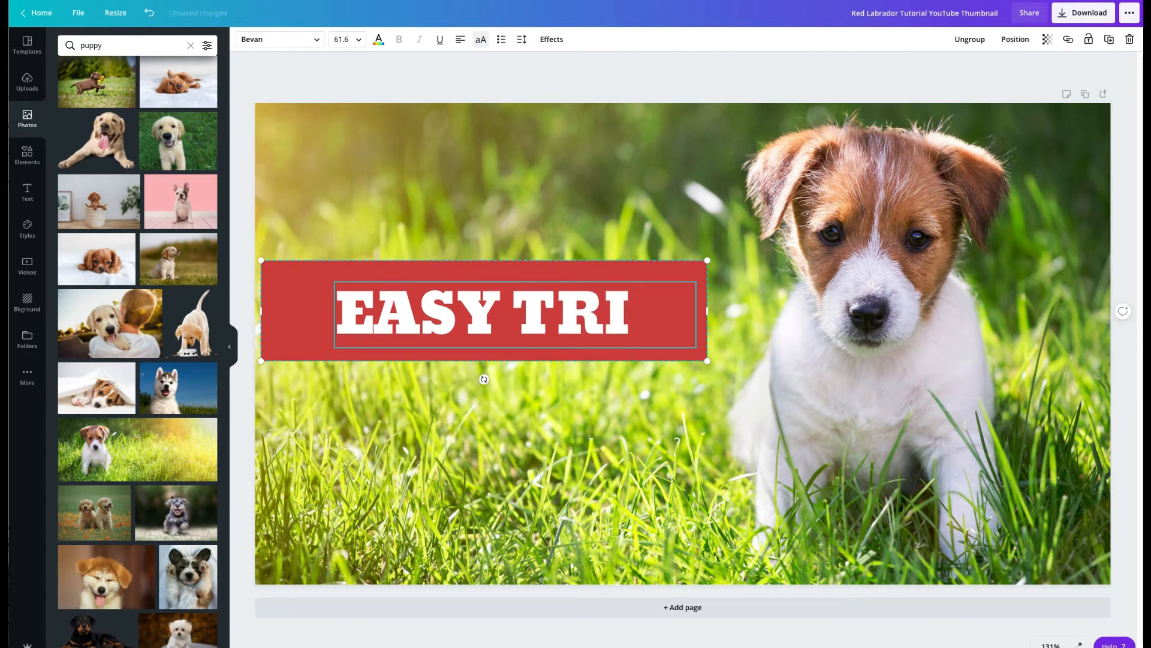
pyautogui.press('BackSpace')
pyautogui.press('BackSpace')
pyautogui.press('BackSpace')
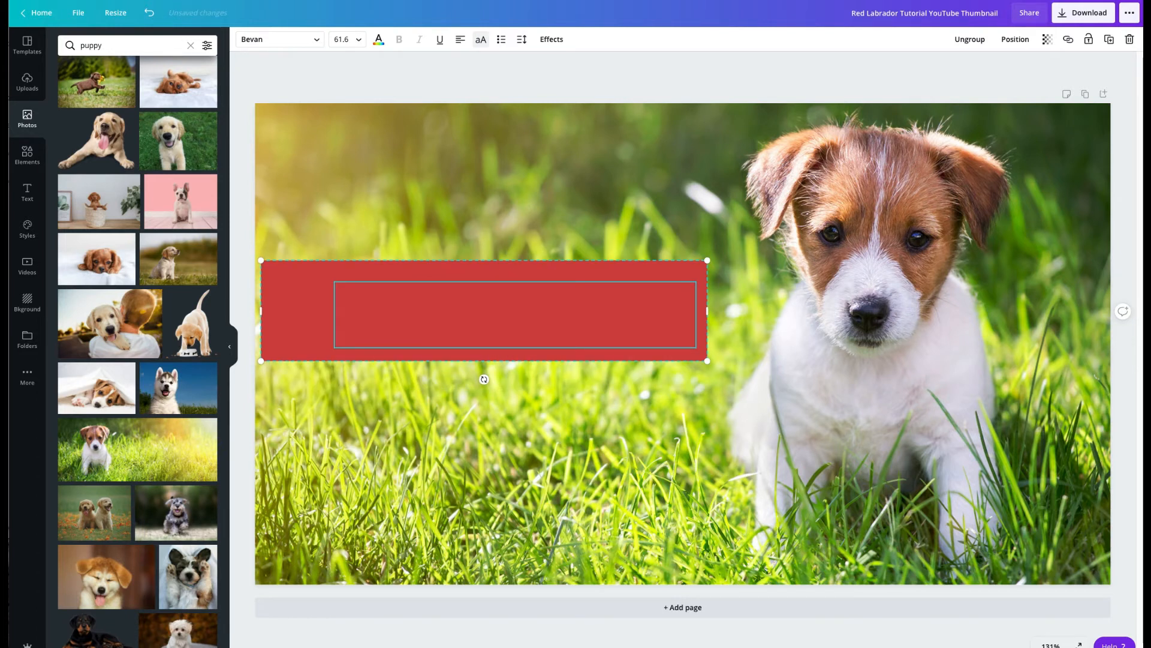
pyautogui.write('TE')
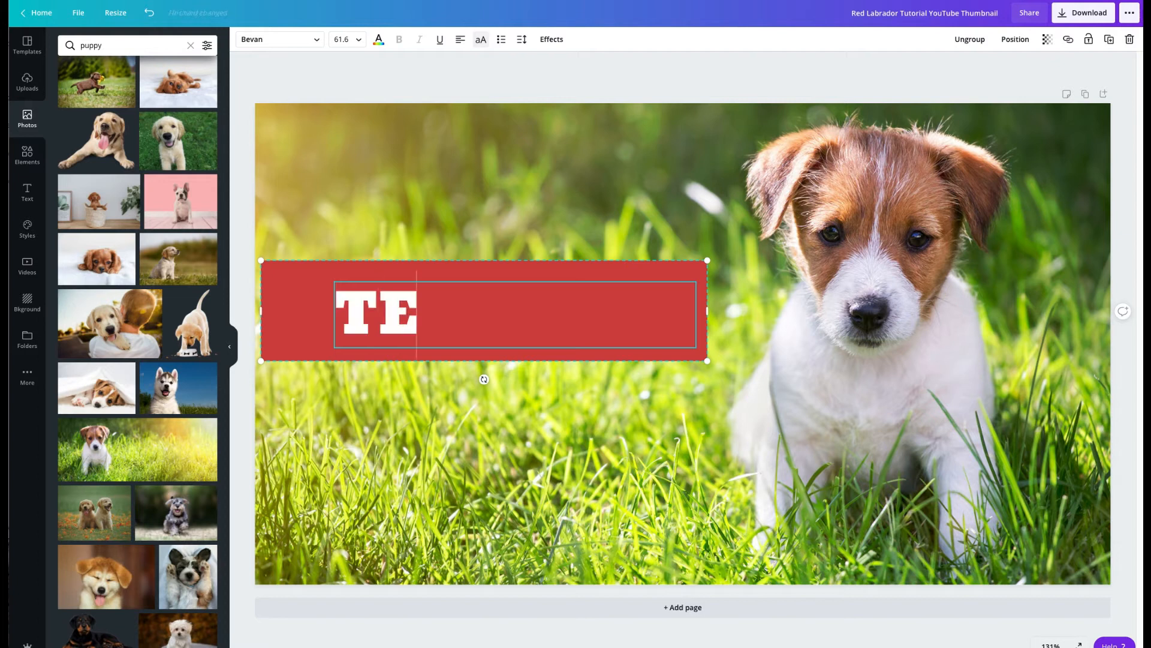
pyautogui.write('ACH YOUR PU;P')
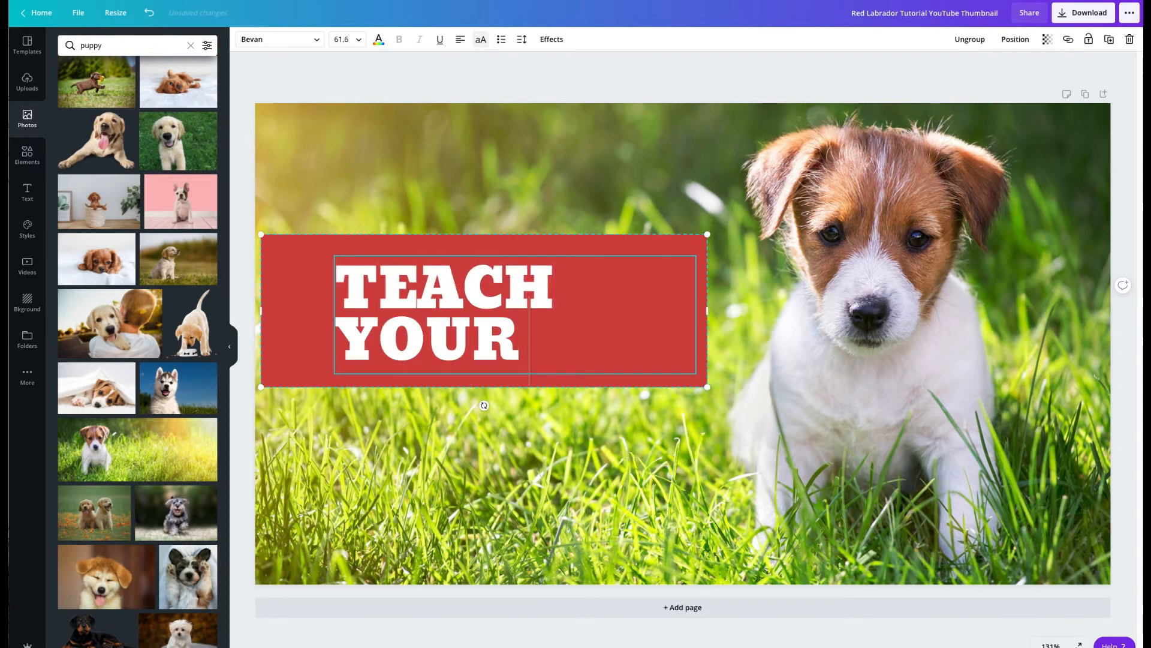
pyautogui.press('BackSpace')
pyautogui.press('BackSpace')
pyautogui.write('PPY')
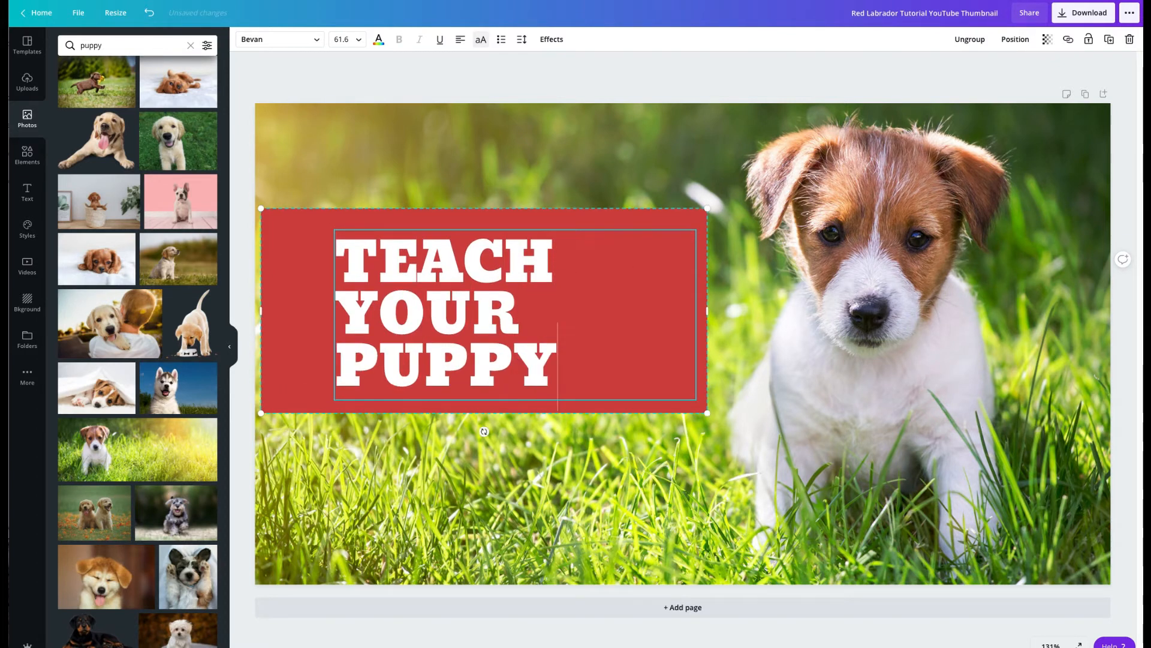
pyautogui.write(' TO SIT IN')
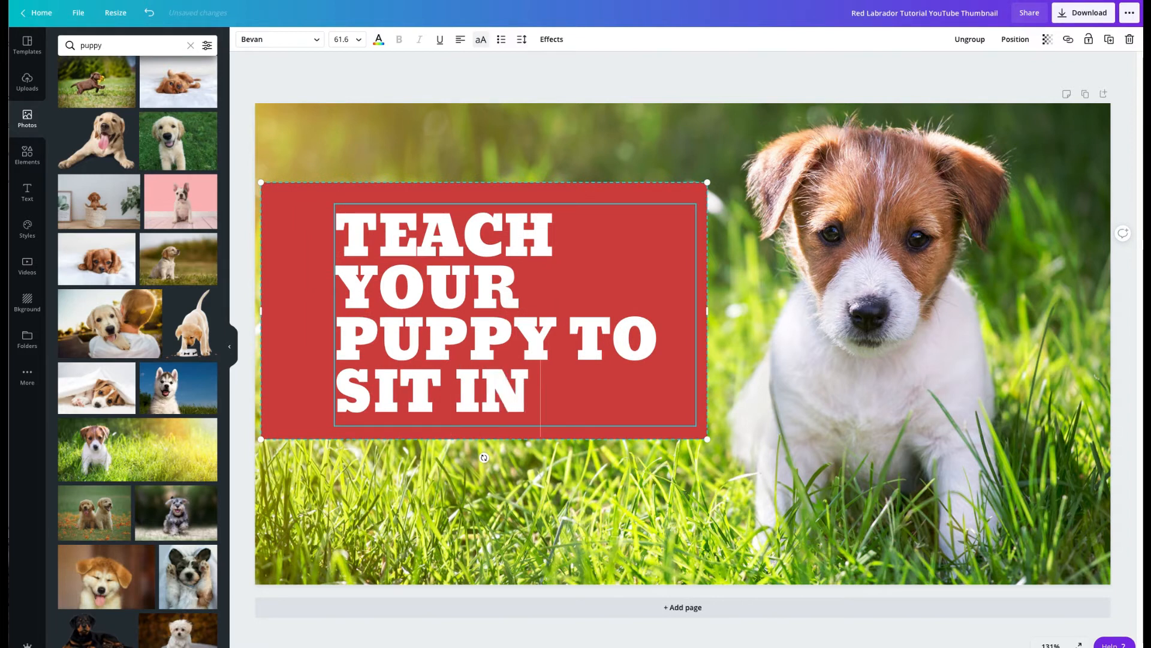
pyautogui.write(' 10 MINUTES')
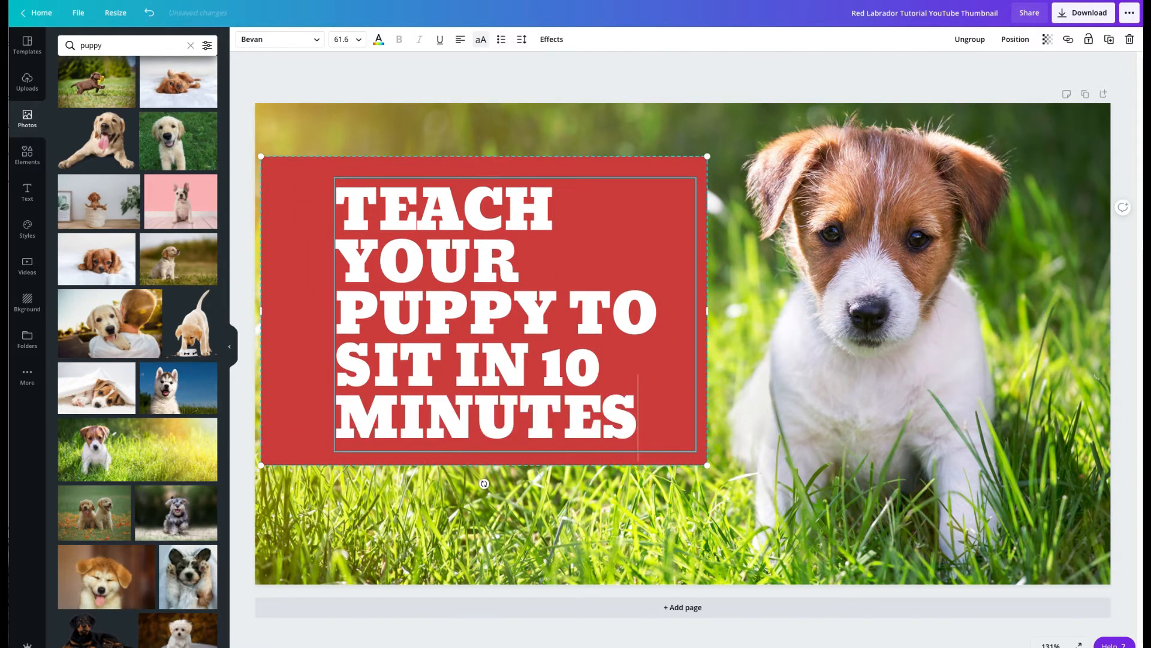
# Step: Color the words "10 MINUTES" in the title yellow from the default colors
pyautogui.moveTo(623, 408); pyautogui.dragTo(541, 363)
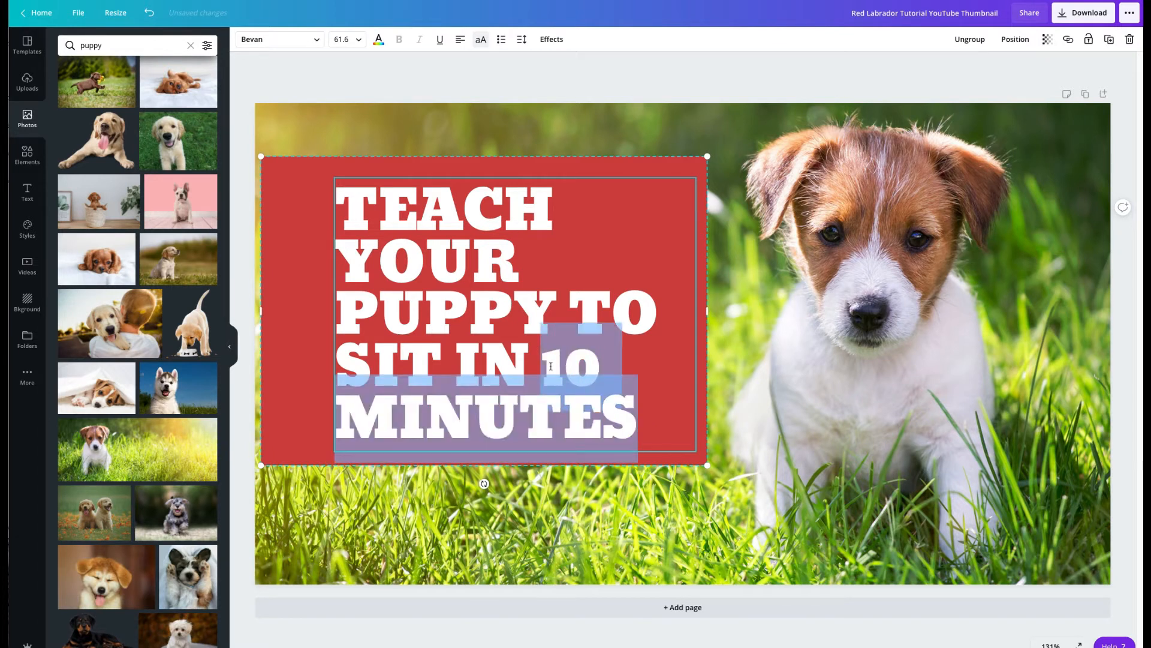
pyautogui.click(379, 40)
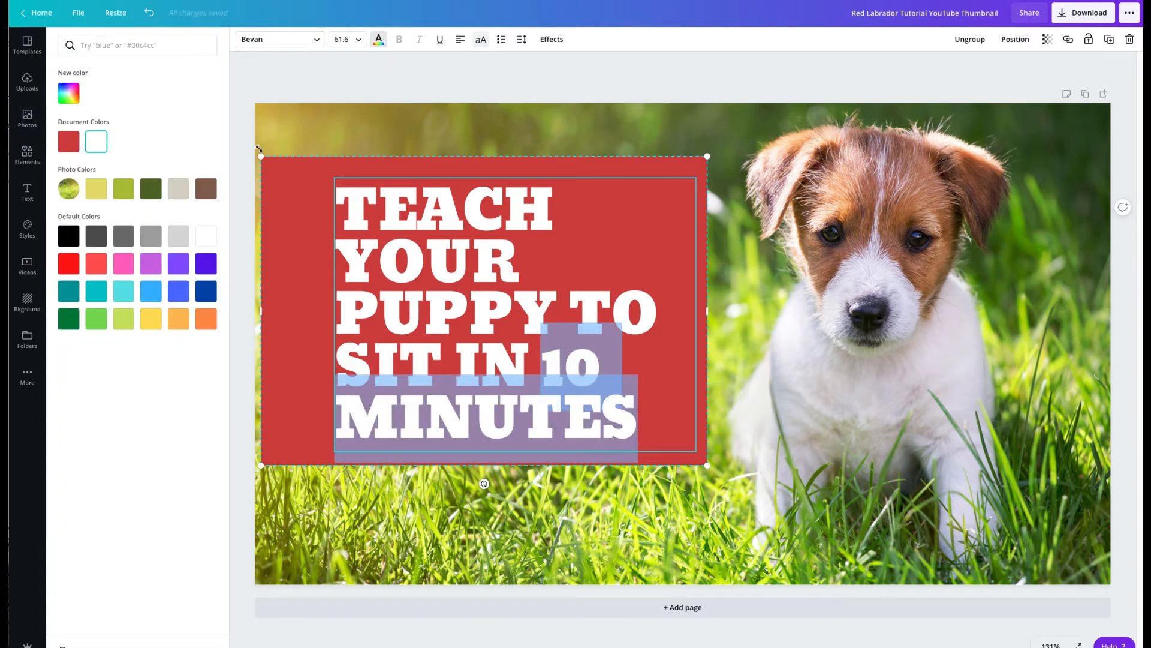
pyautogui.click(152, 320)
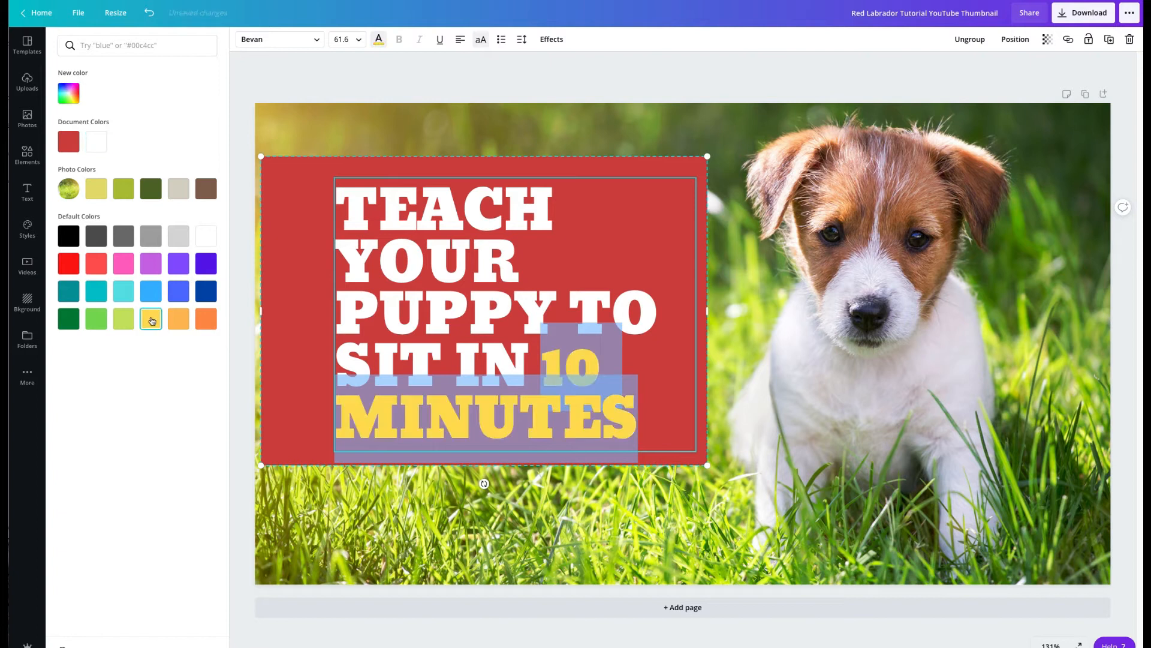
# Step: Recolor the red block behind the puppy title to teal from the default colors
pyautogui.click(289, 340)
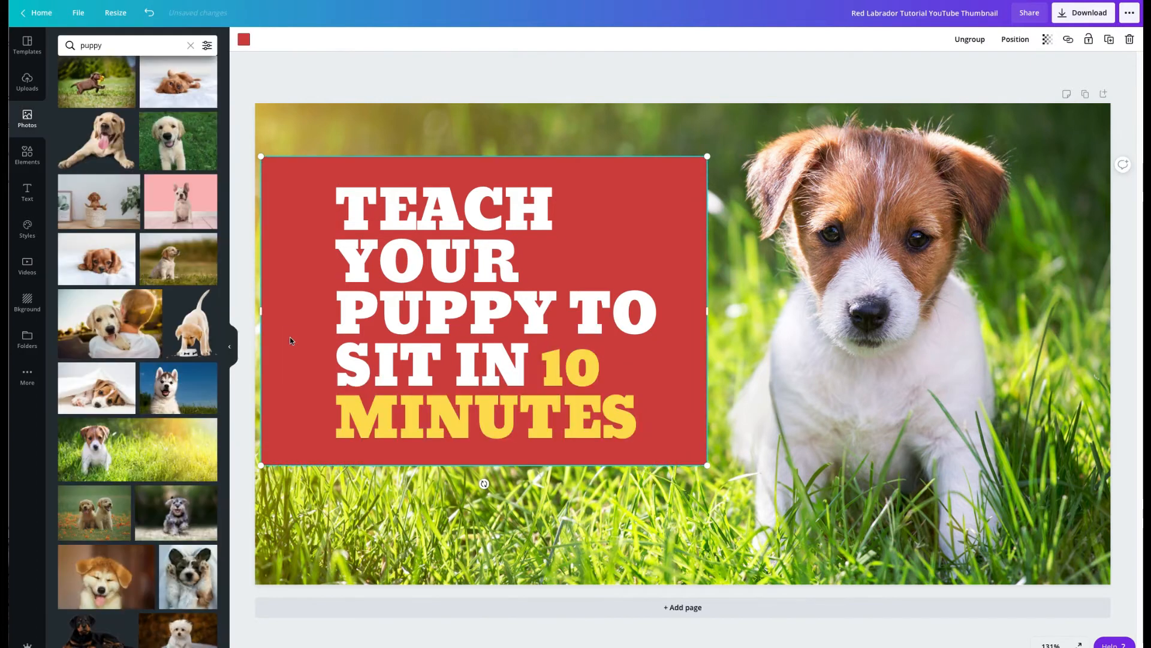
pyautogui.click(244, 39)
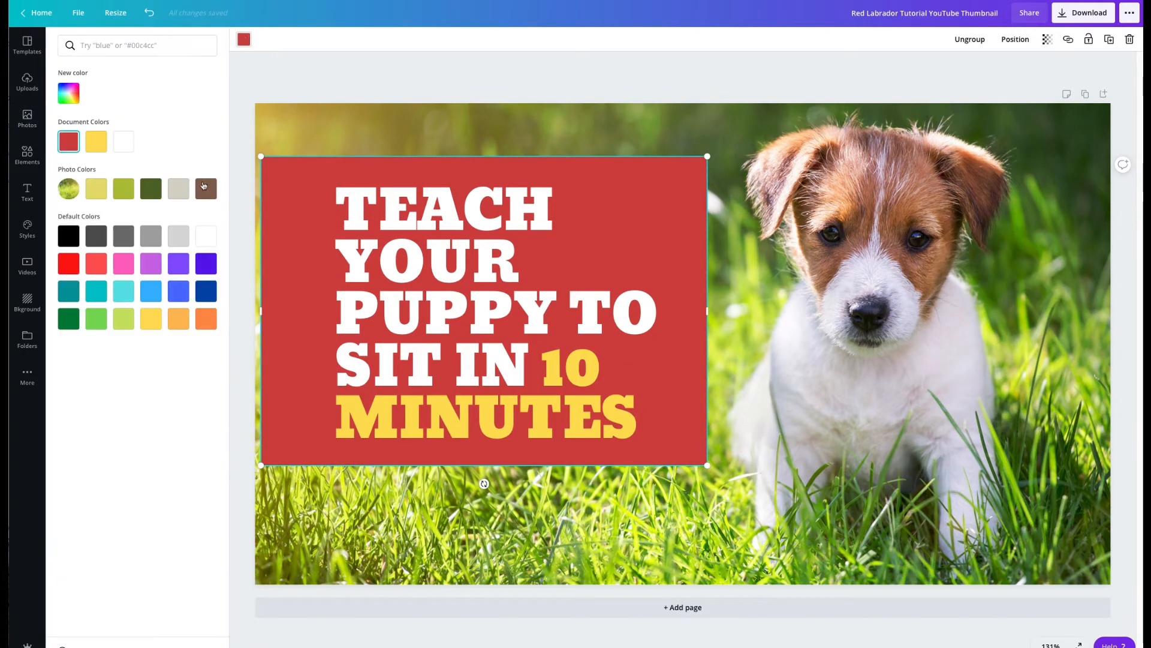
pyautogui.click(68, 292)
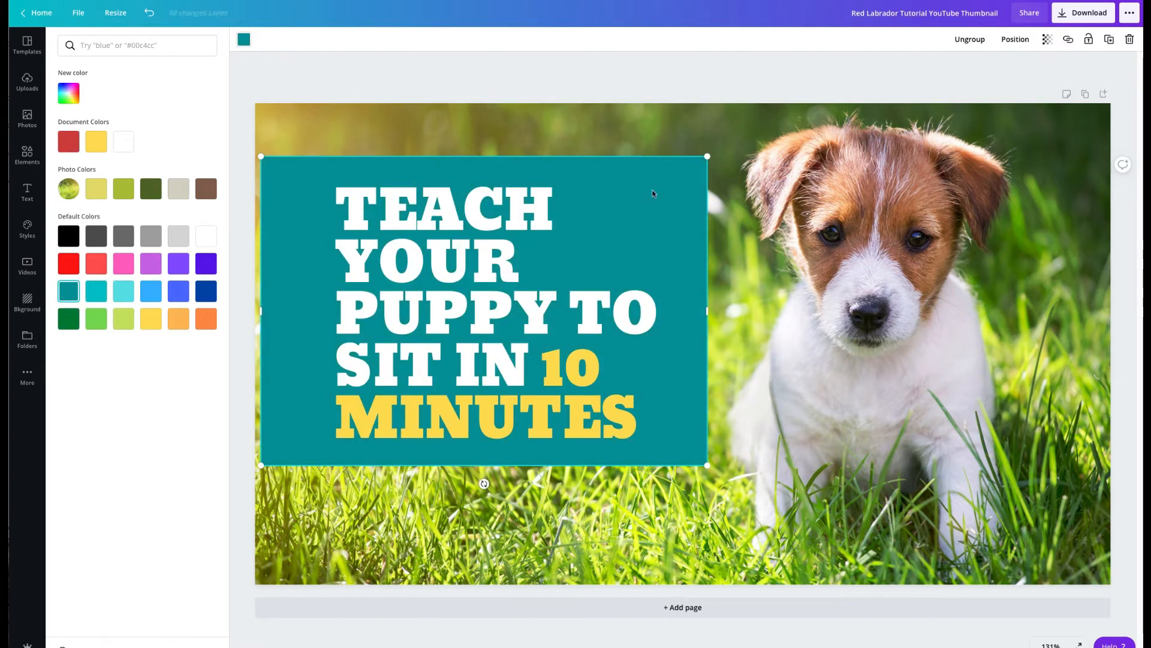
pyautogui.click(628, 139)
pyautogui.click(650, 235)
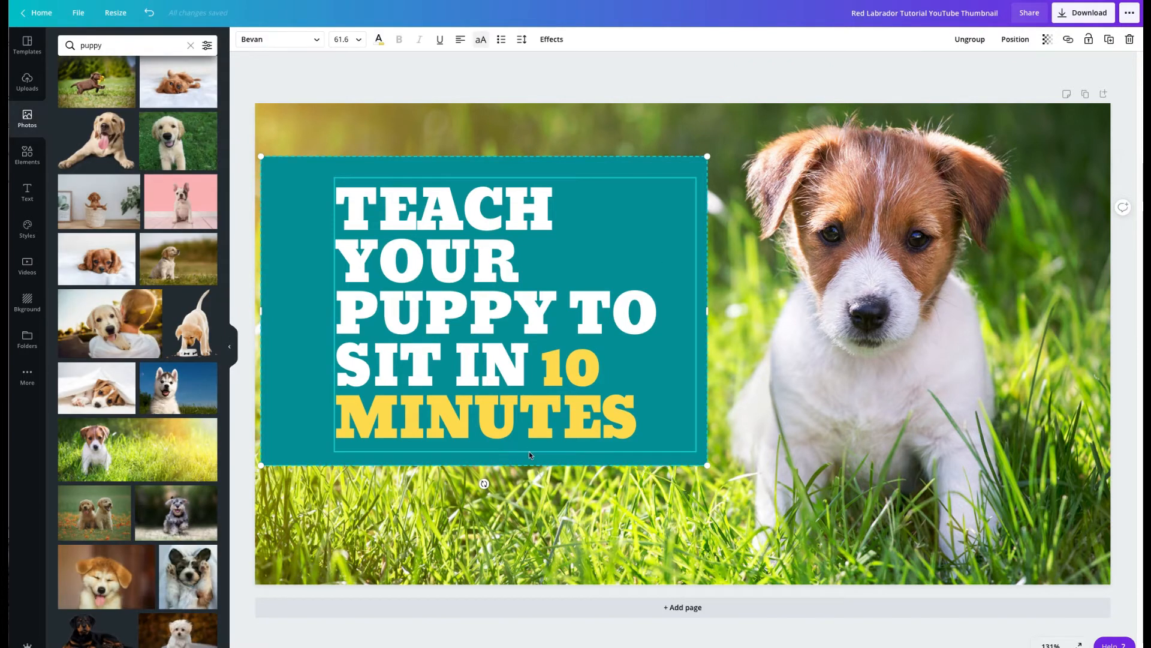
pyautogui.click(773, 444)
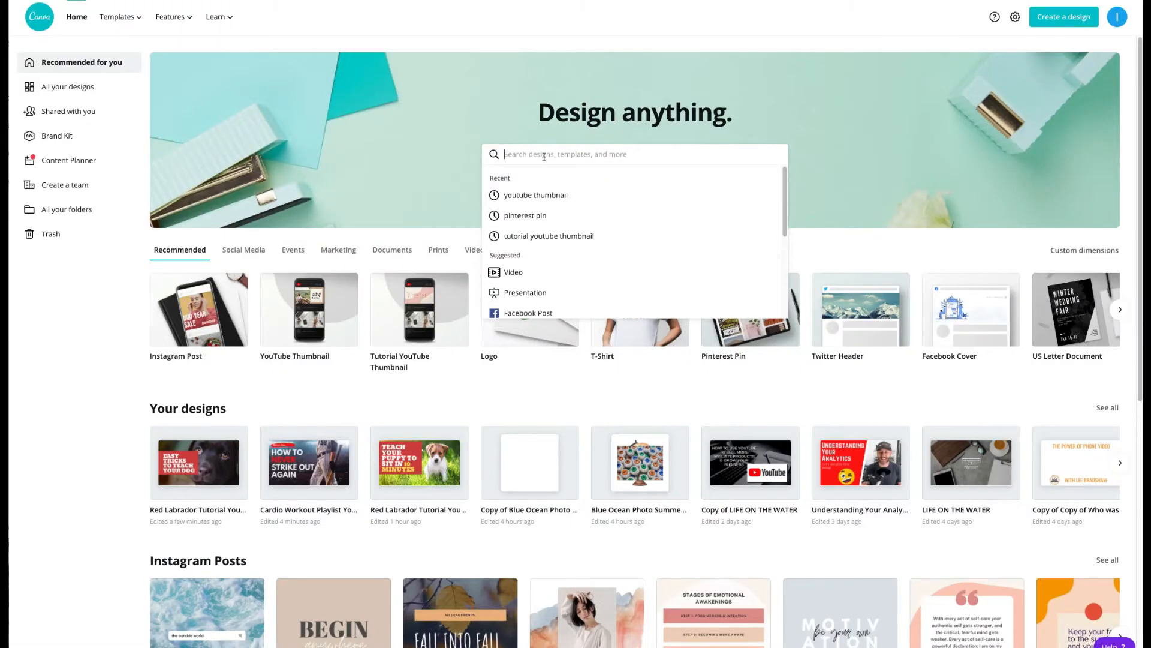
# Step: Search the home page for "youtube thum" and open the general YouTube Thumbnail template collection
pyautogui.write('youtube tha')
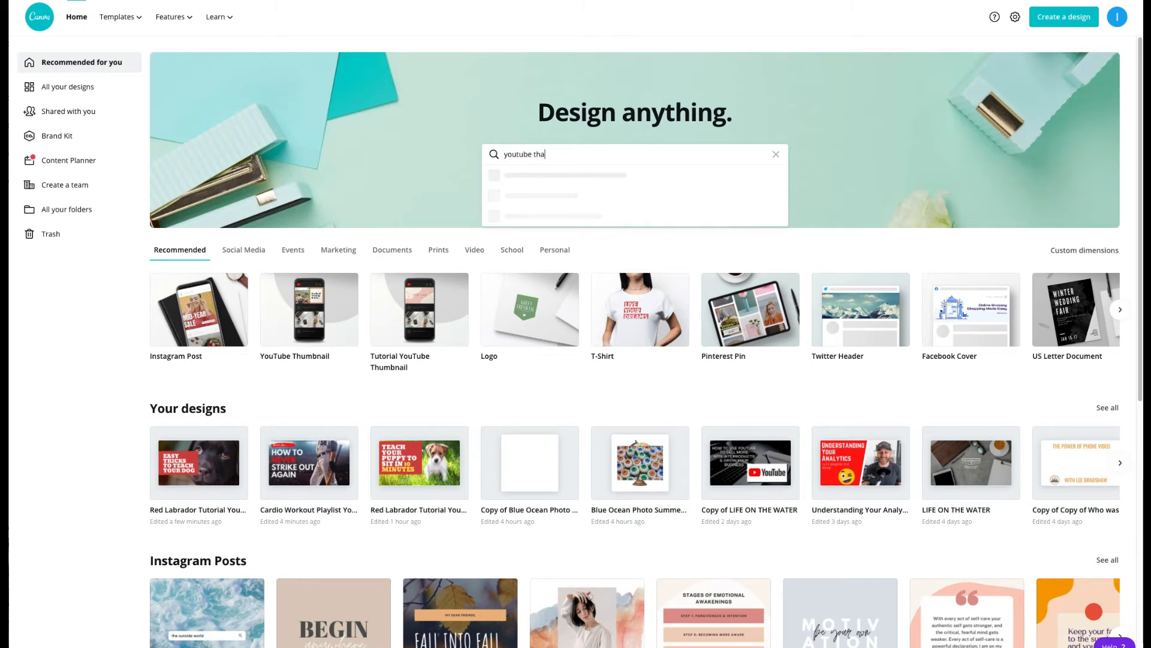
pyautogui.press('BackSpace')
pyautogui.write('um')
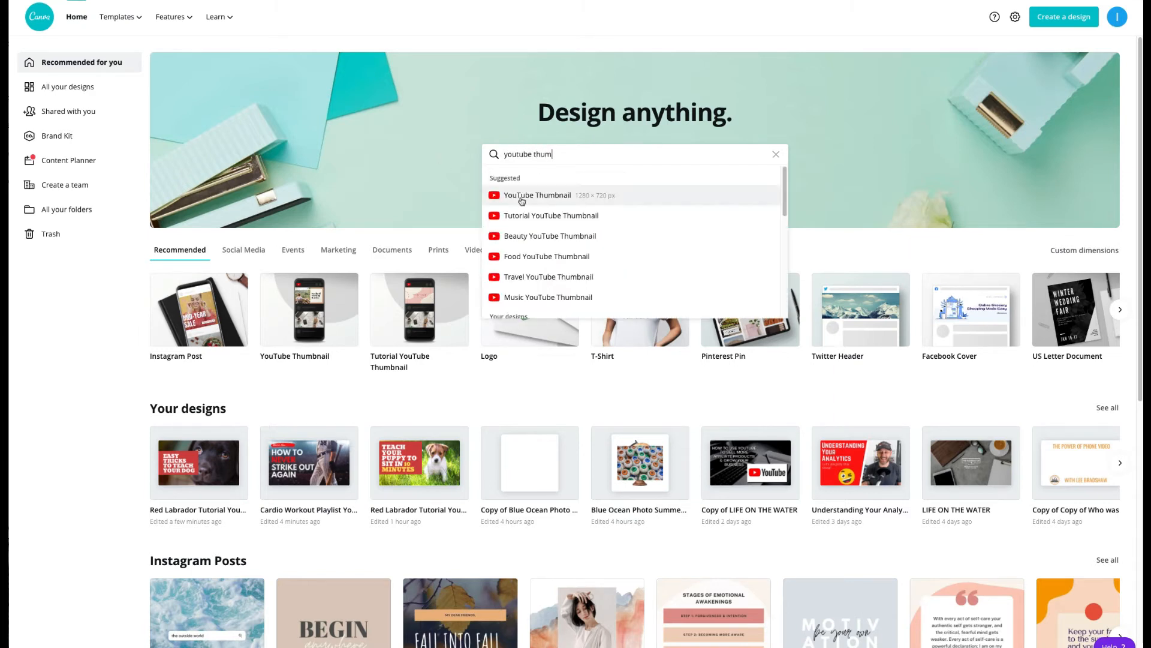
pyautogui.click(521, 201)
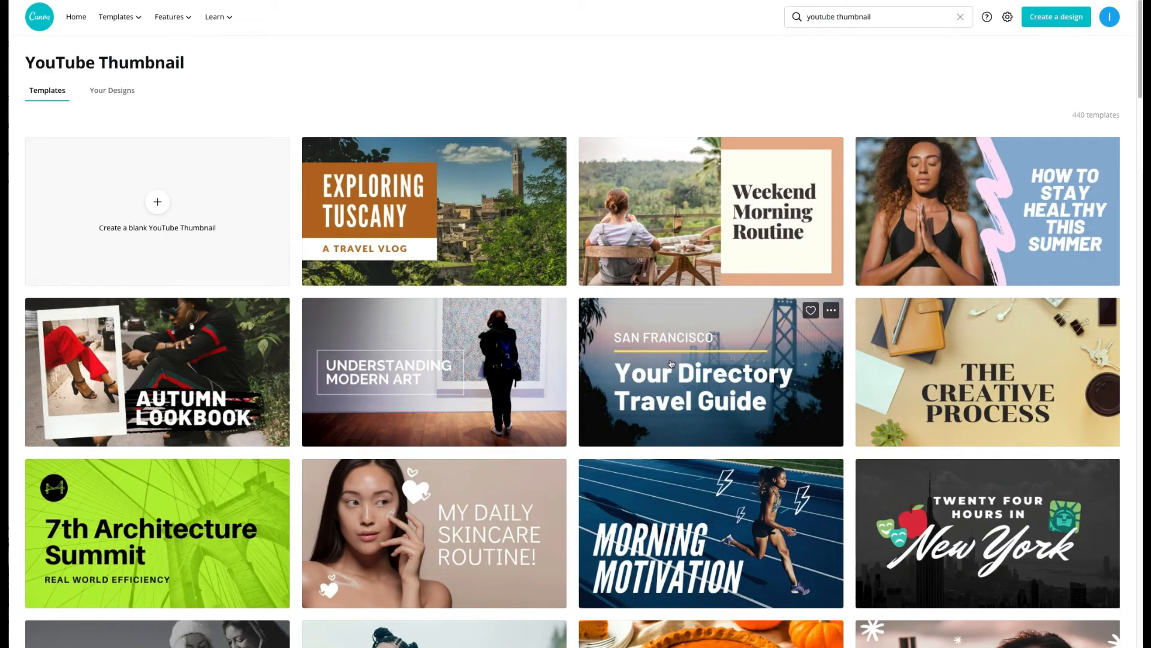
# Step: Browse the YouTube thumbnail templates and open the pink "Cardio Workout Playlist" design with the running woman
pyautogui.scroll(-5, 665, 361)
pyautogui.scroll(-6, 671, 362)
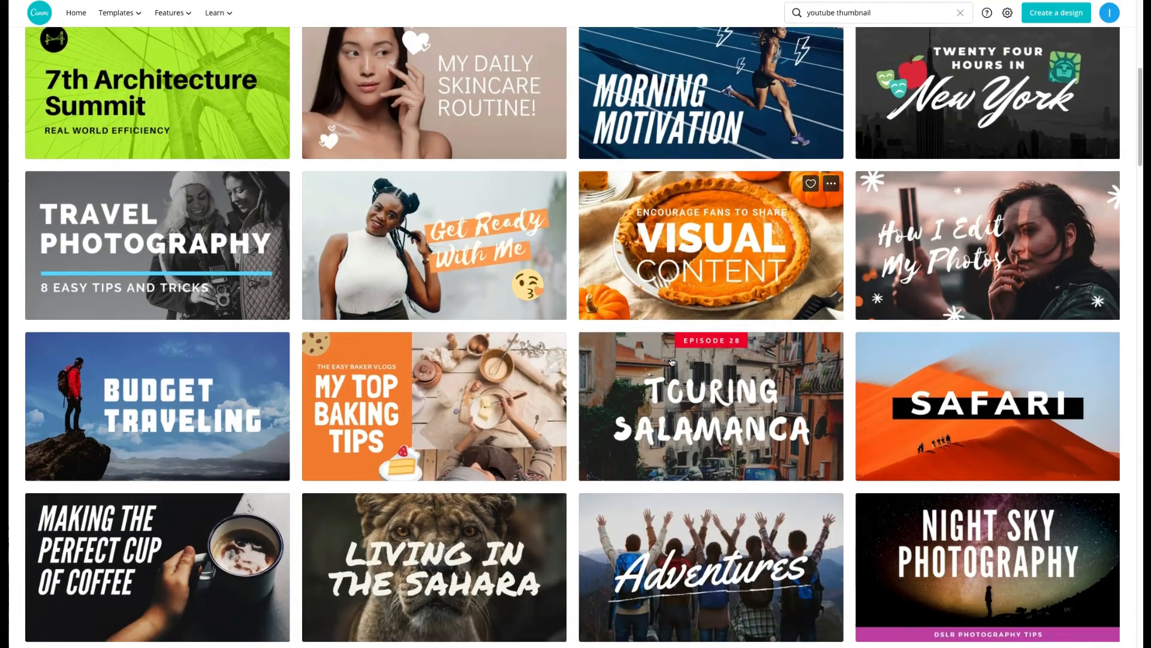
pyautogui.scroll(-12, 674, 360)
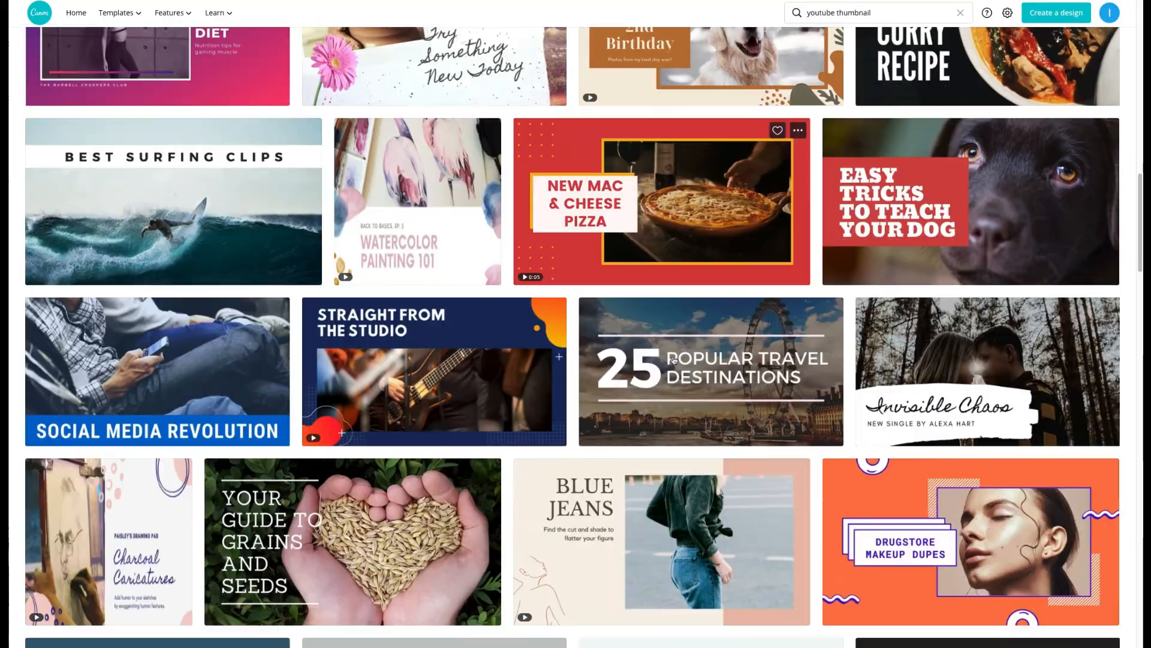
pyautogui.scroll(-6, 674, 358)
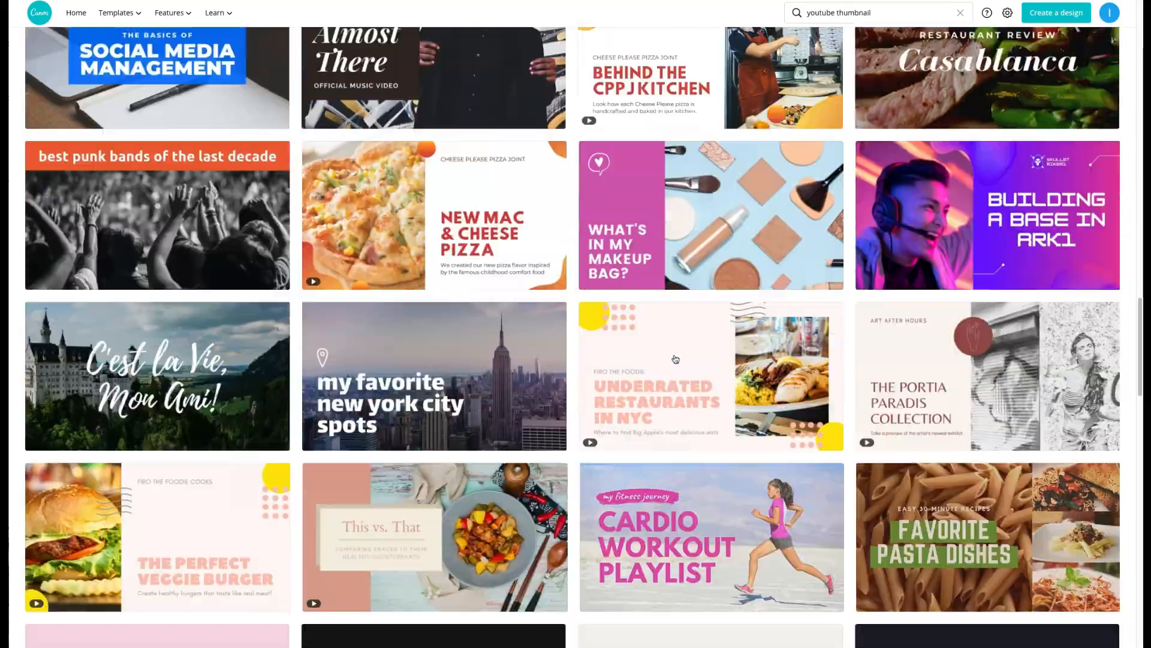
pyautogui.click(699, 393)
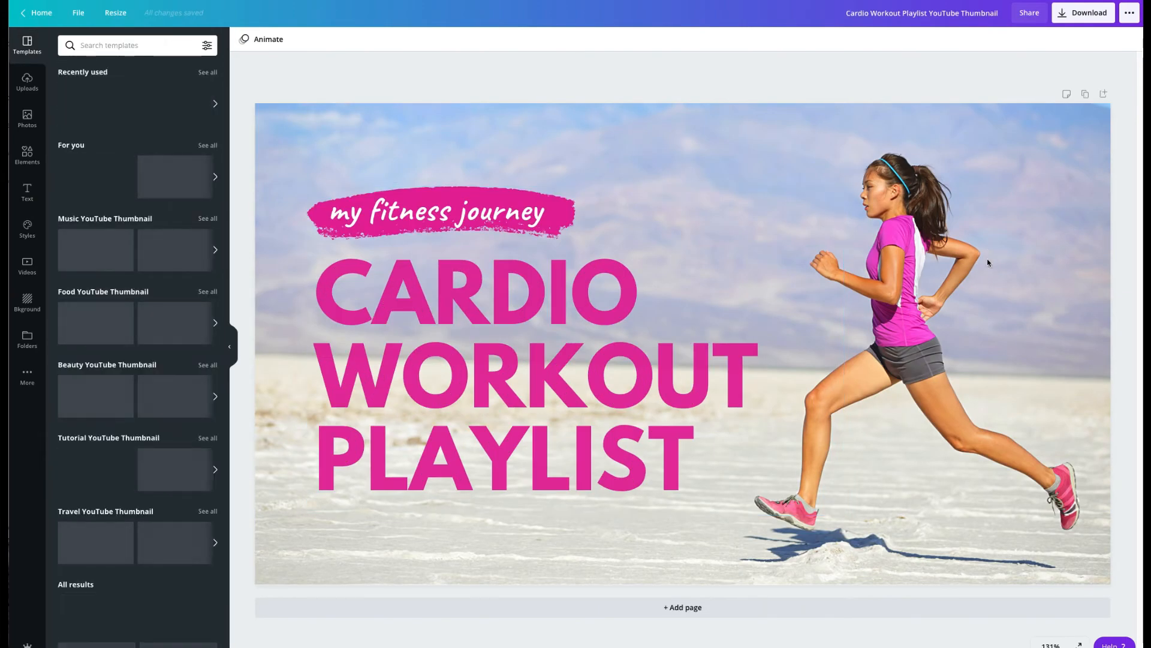
# Step: Search the photo library for "baseball" and replace the runner background with the photo of a player holding a bat
pyautogui.click(988, 259)
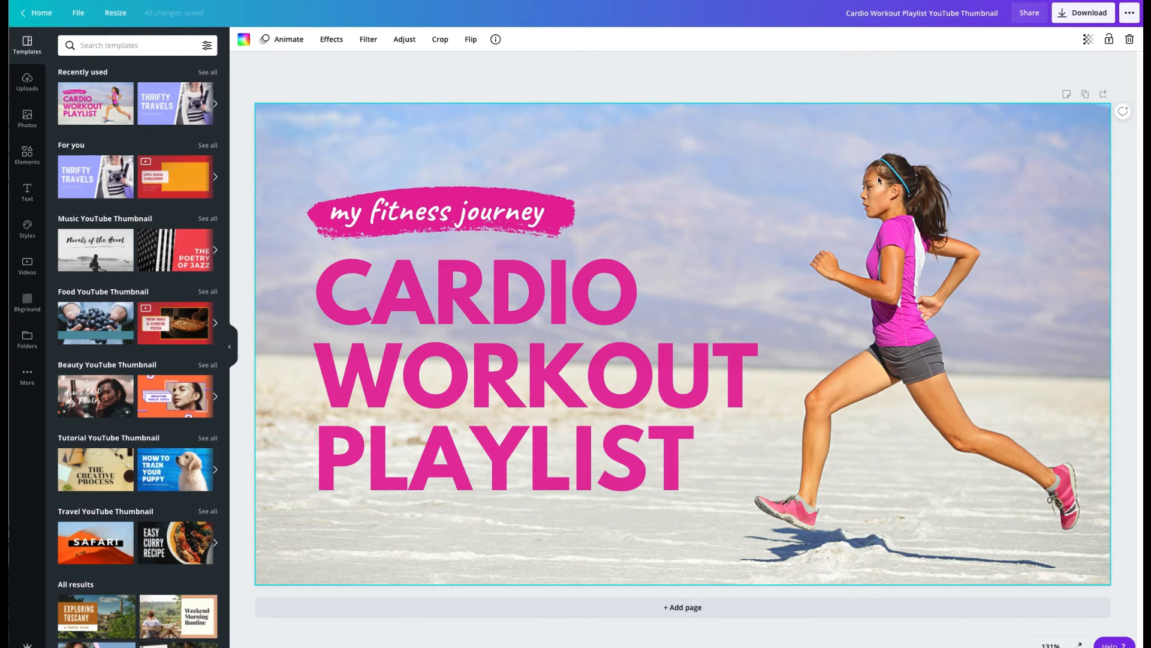
pyautogui.click(106, 46)
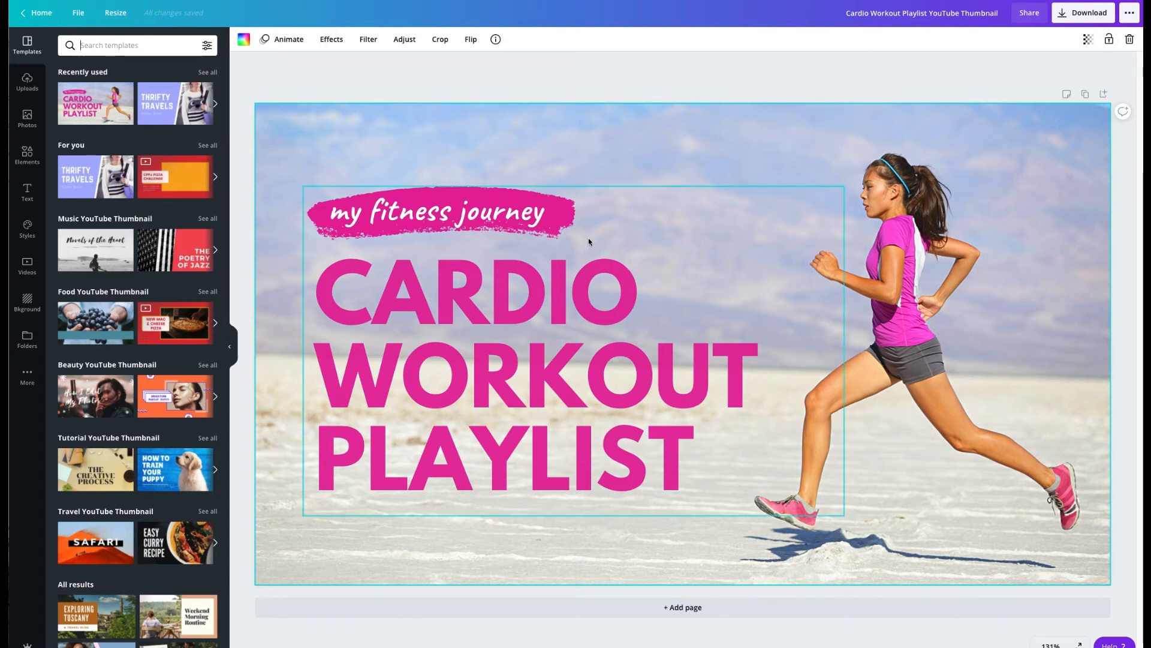
pyautogui.click(27, 118)
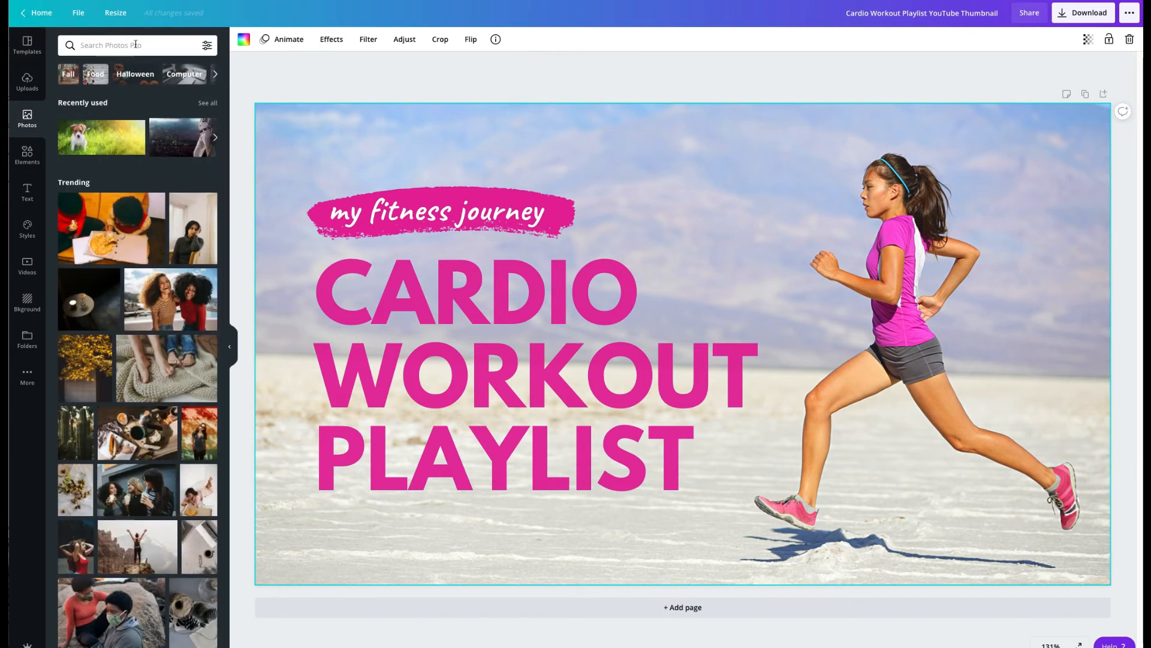
pyautogui.write('baseball')
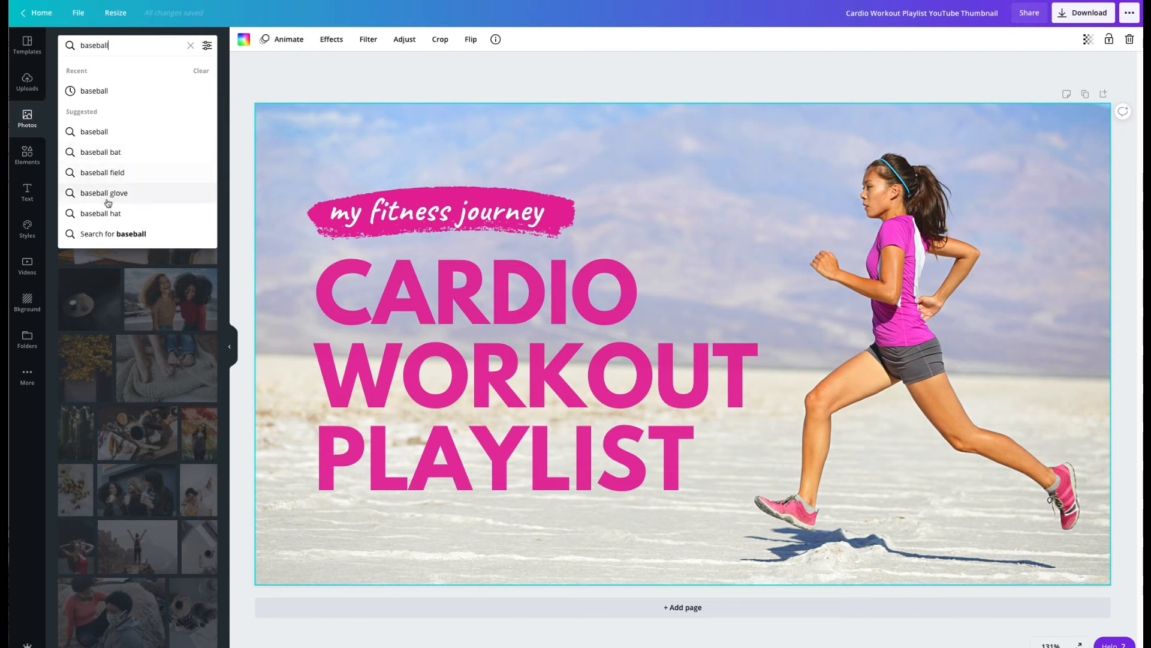
pyautogui.press('Return')
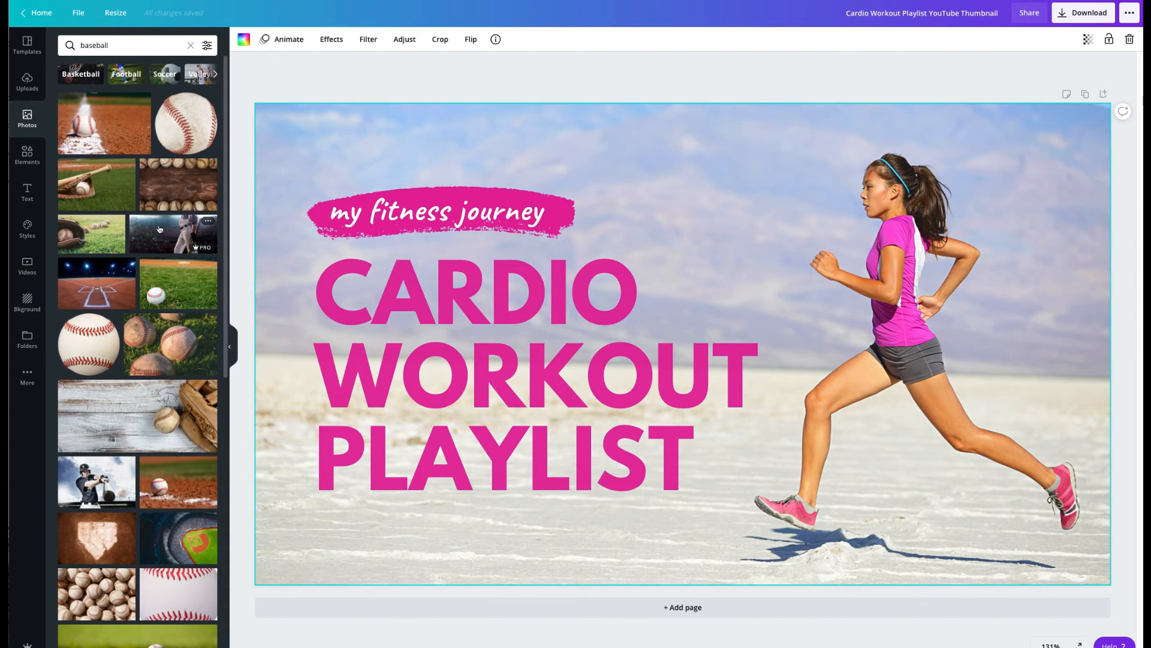
pyautogui.moveTo(154, 228); pyautogui.dragTo(376, 146)
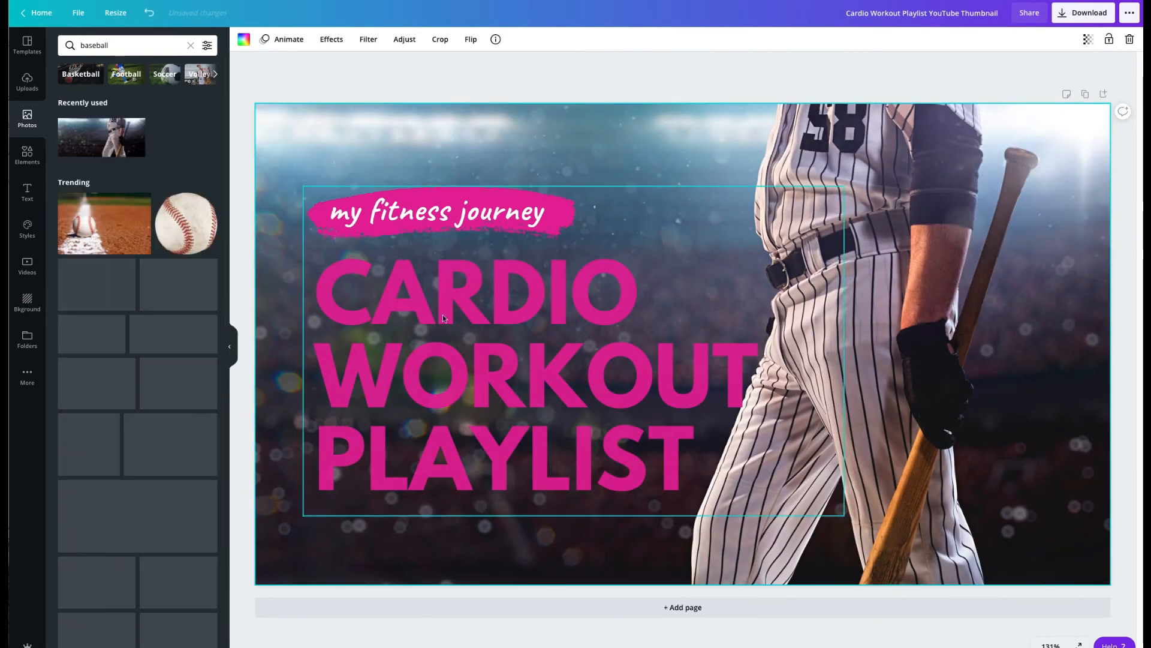
# Step: Color the whole "CARDIO WORKOUT PLAYLIST" title white from the default colors
pyautogui.doubleClick(559, 419)
pyautogui.tripleClick(559, 419)
pyautogui.click(658, 449)
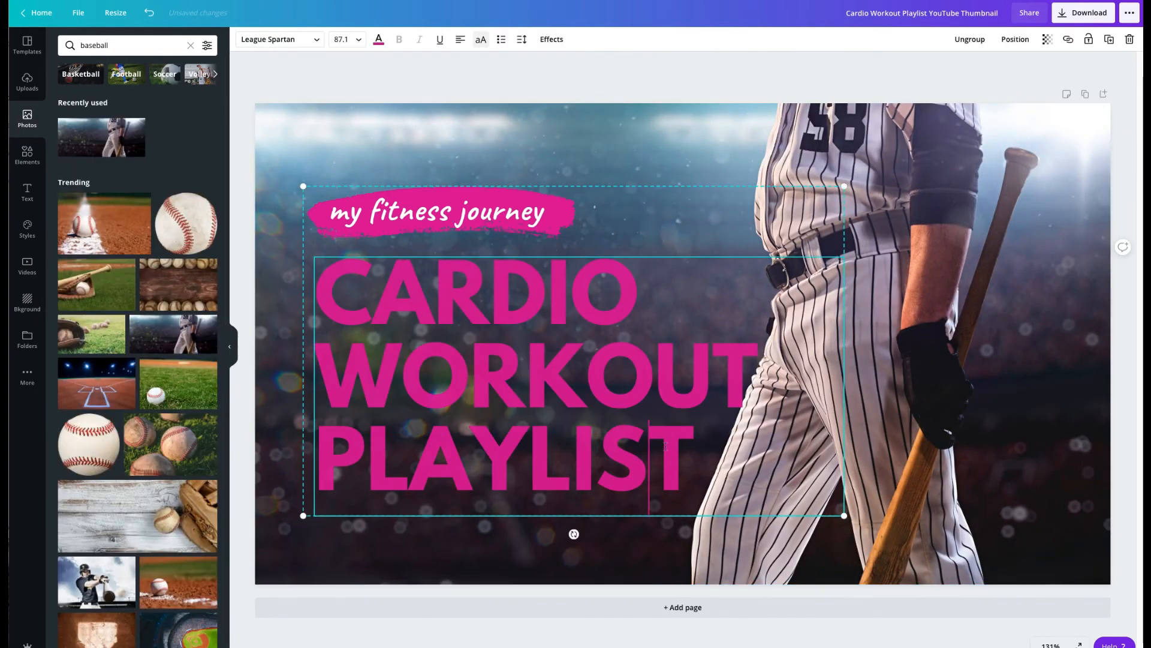
pyautogui.moveTo(697, 459); pyautogui.dragTo(315, 321)
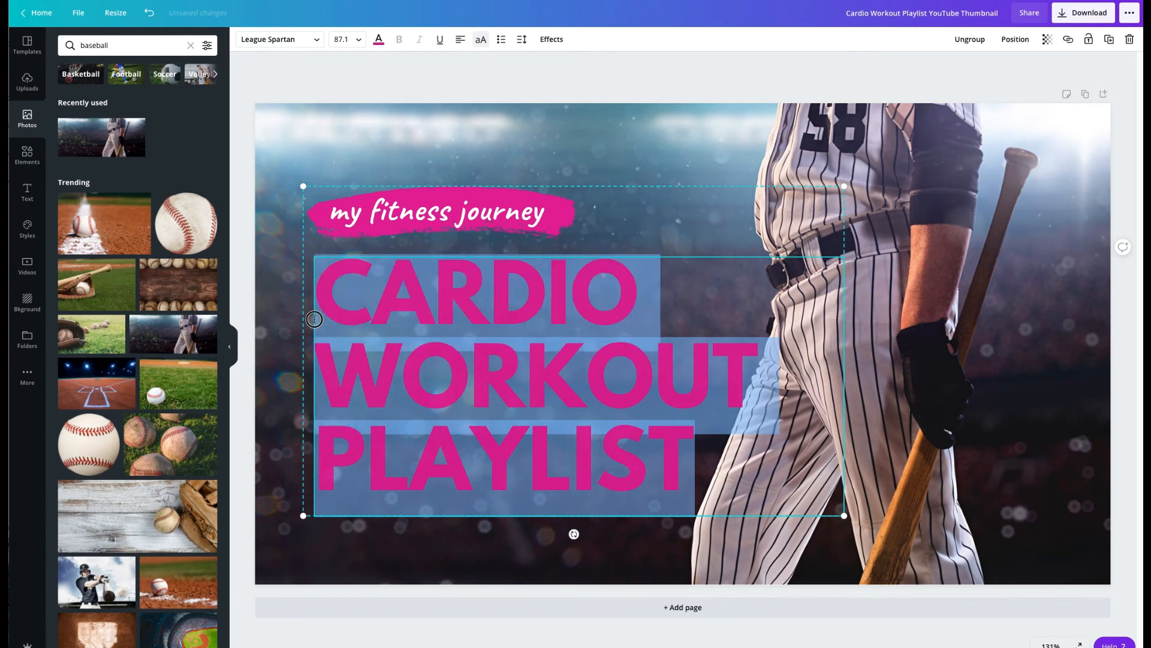
pyautogui.click(379, 39)
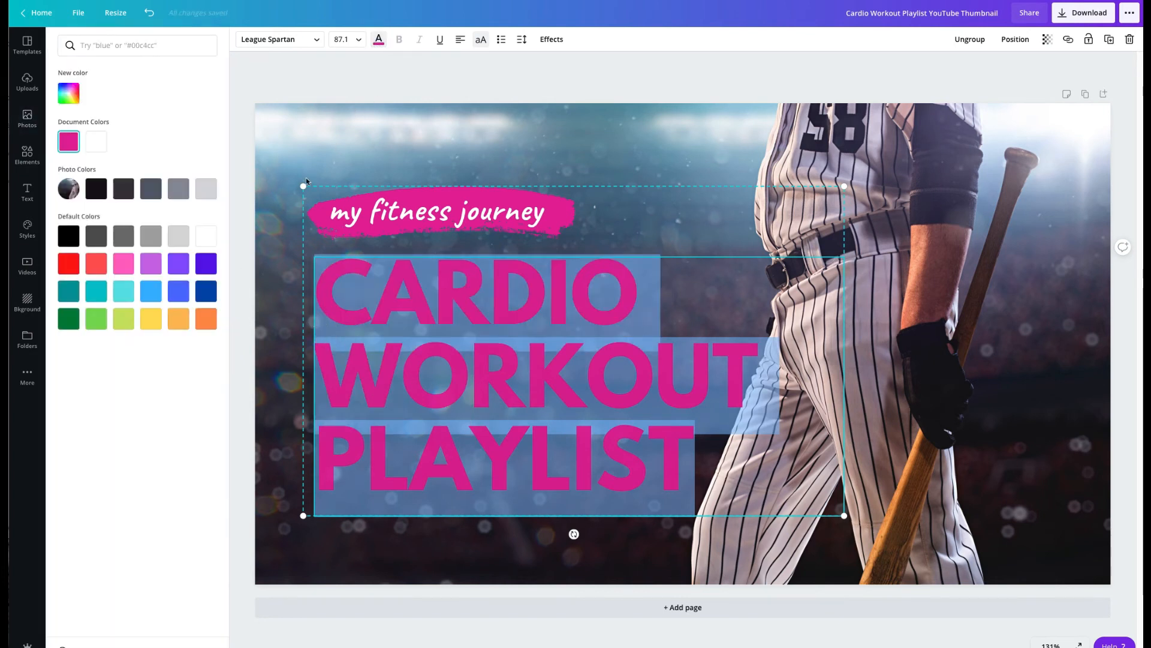
pyautogui.click(209, 235)
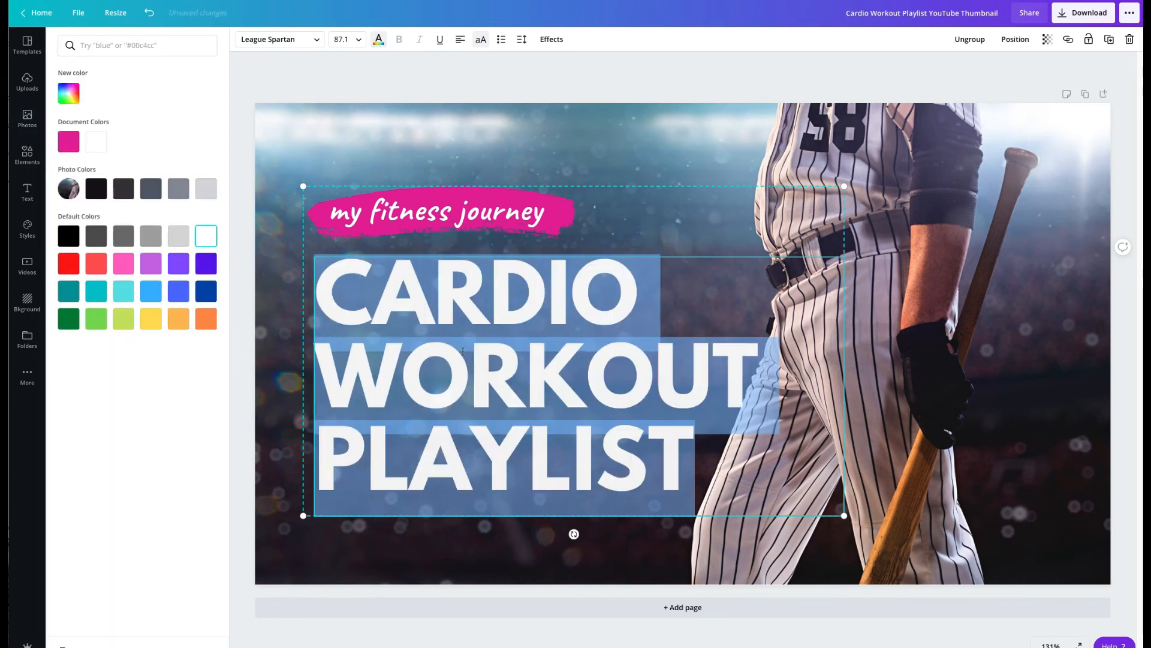
pyautogui.click(511, 534)
# Step: Move the text group toward the upper-left of the thumbnail and enlarge it to a title size of about 97.4
pyautogui.moveTo(584, 423); pyautogui.dragTo(541, 401)
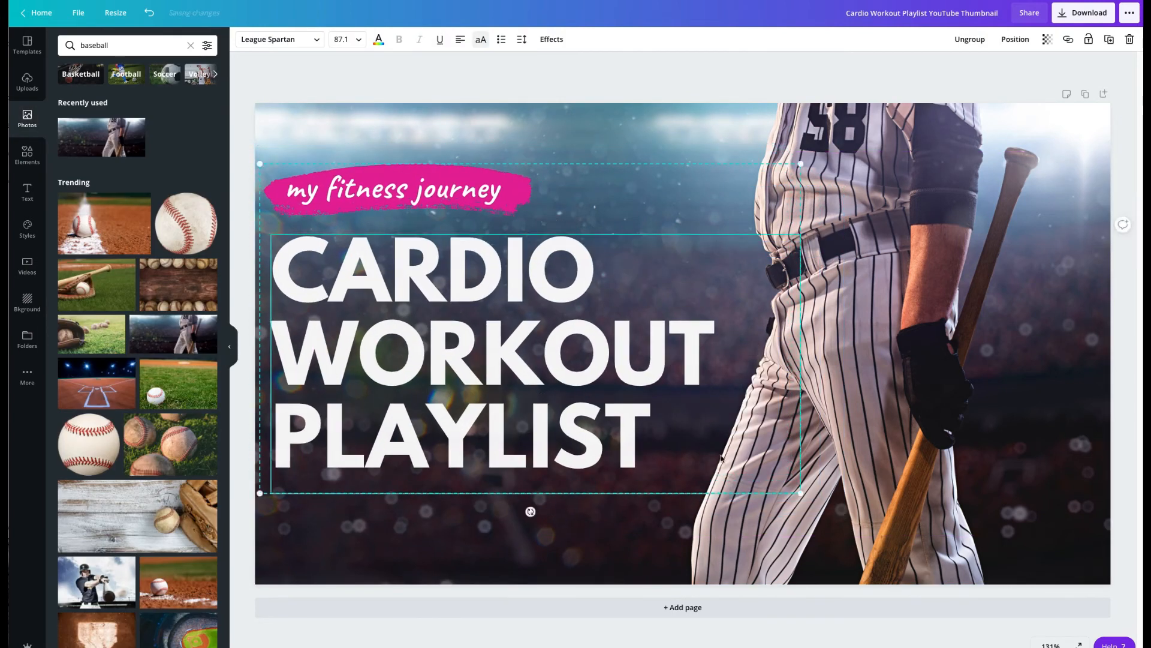
pyautogui.moveTo(802, 494); pyautogui.dragTo(853, 547)
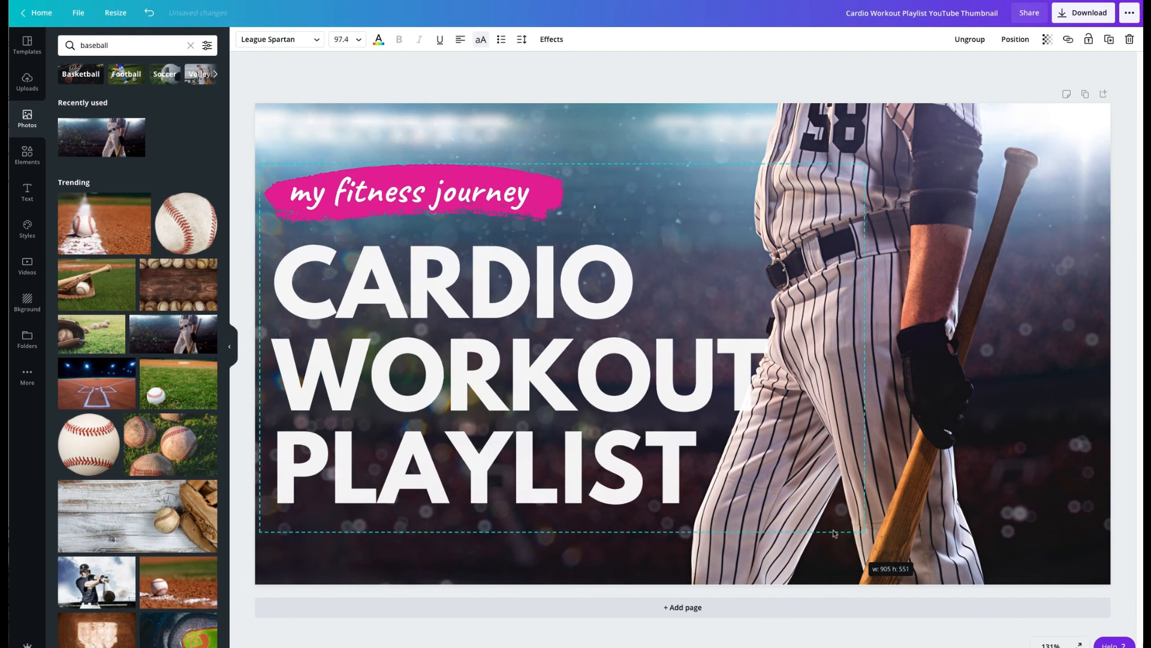
pyautogui.moveTo(581, 416); pyautogui.dragTo(574, 382)
# Step: Replace the tagline text on the pink brush stroke with "Watch Video Now"
pyautogui.click(446, 160)
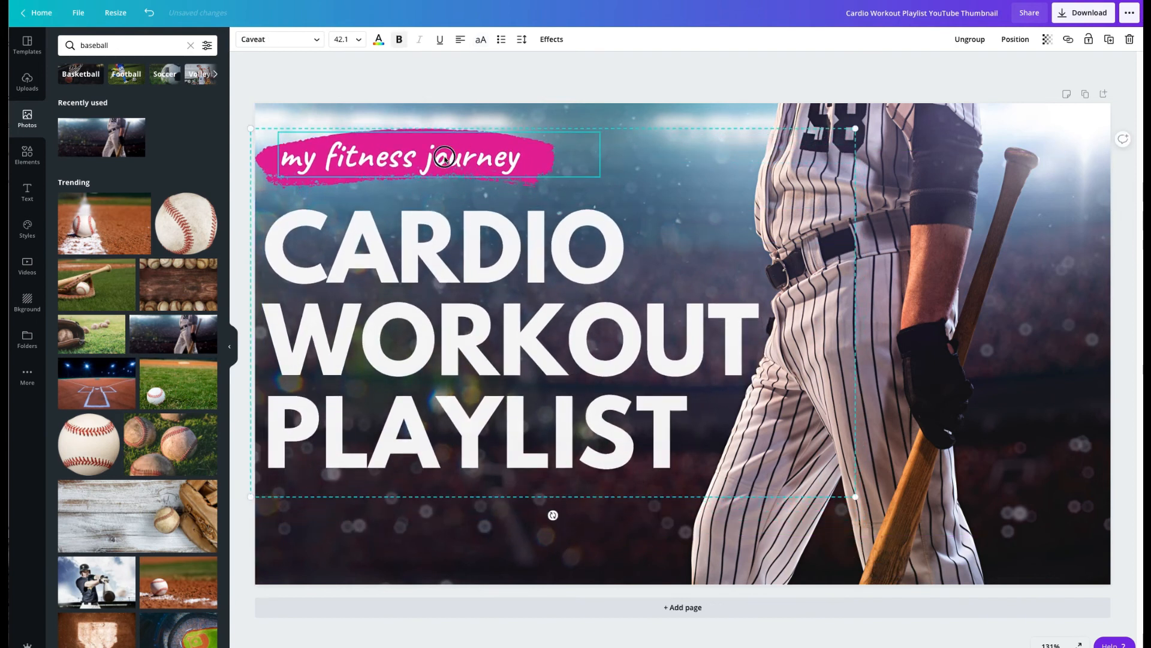
pyautogui.doubleClick(445, 158)
pyautogui.hotkey('ctrl', 'a')
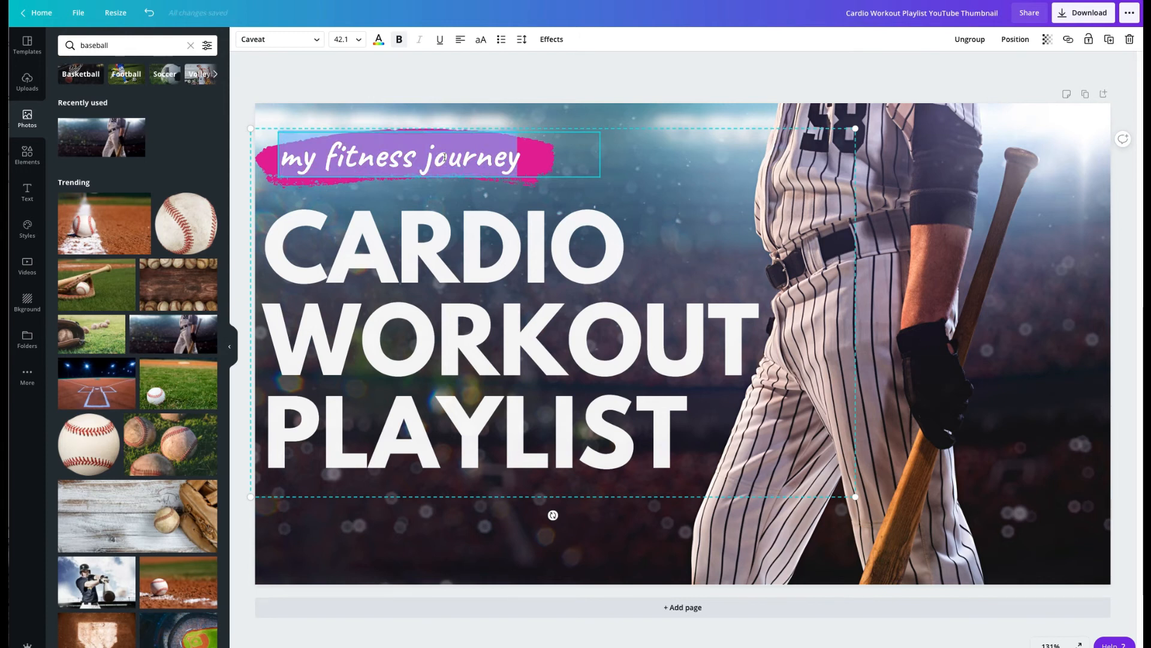
pyautogui.write('Watch V')
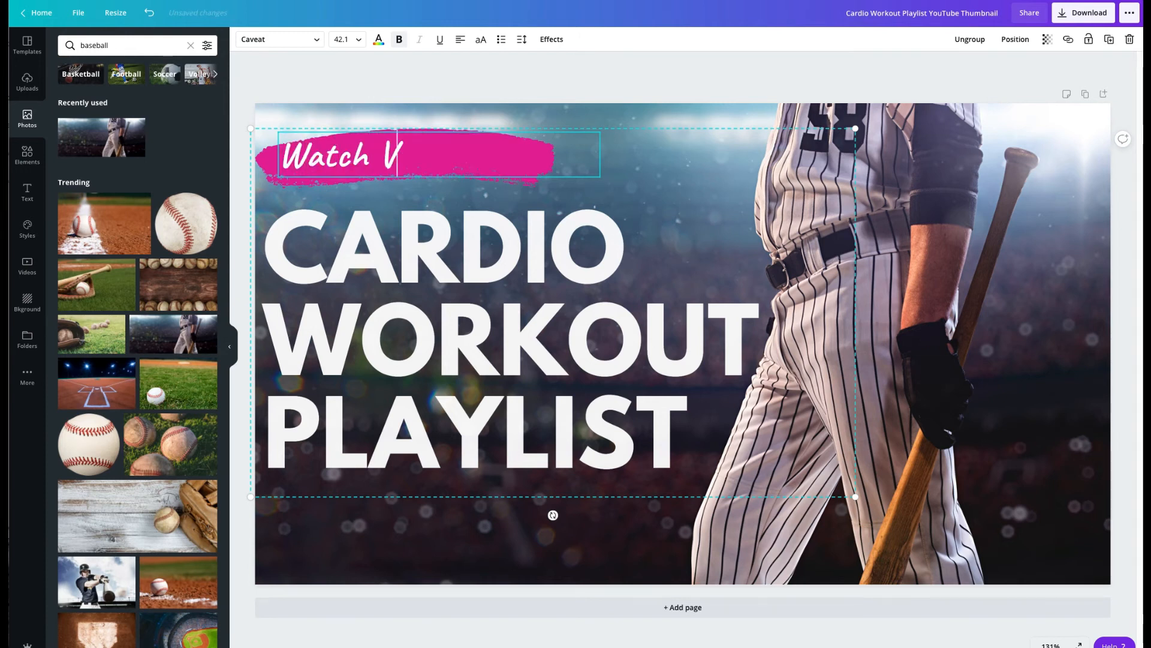
pyautogui.write('ideo Now')
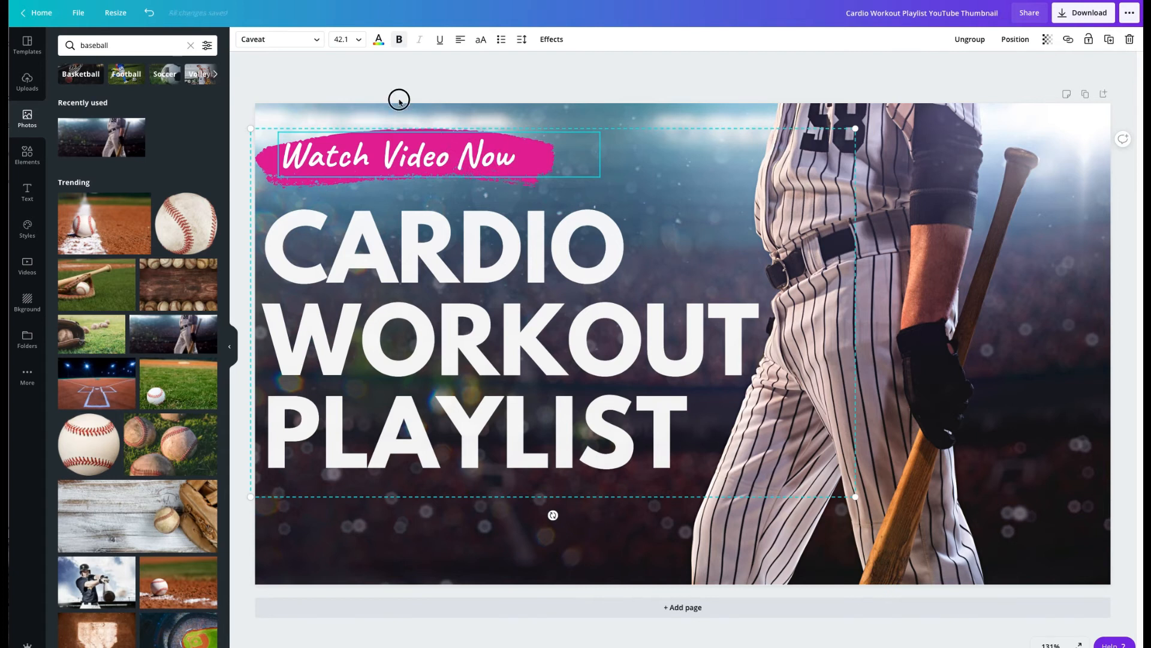
pyautogui.press('Escape')
# Step: Recolor the pink brush stroke behind the tagline to bright red from the default colors
pyautogui.click(275, 161)
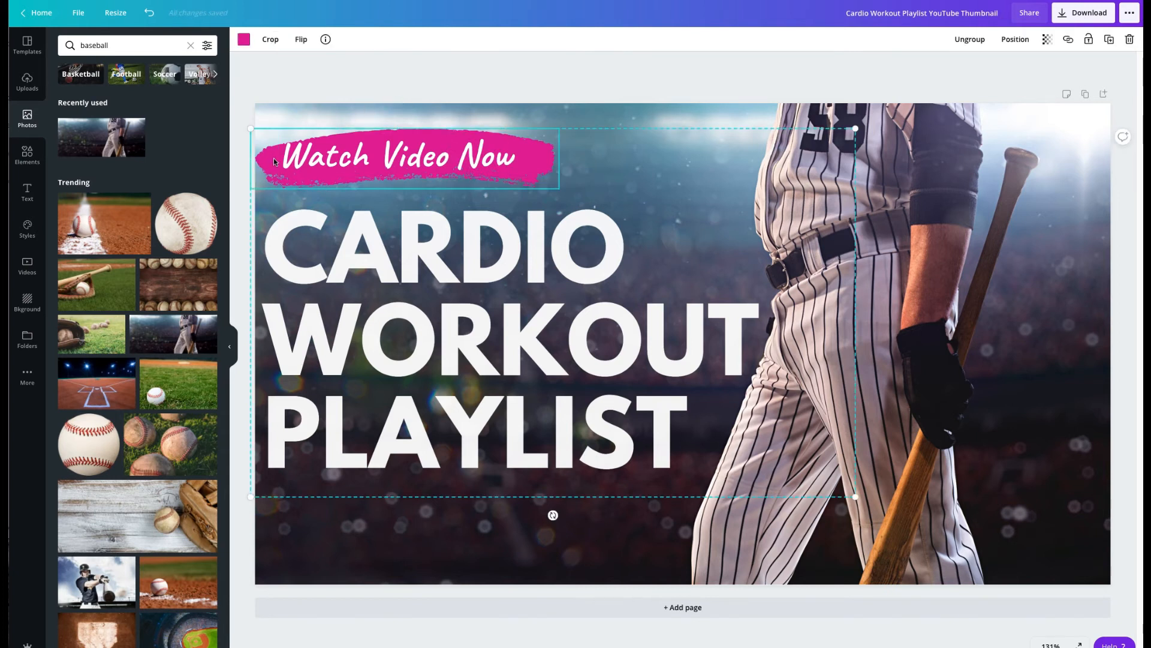
pyautogui.click(244, 39)
pyautogui.click(72, 262)
pyautogui.press('Escape')
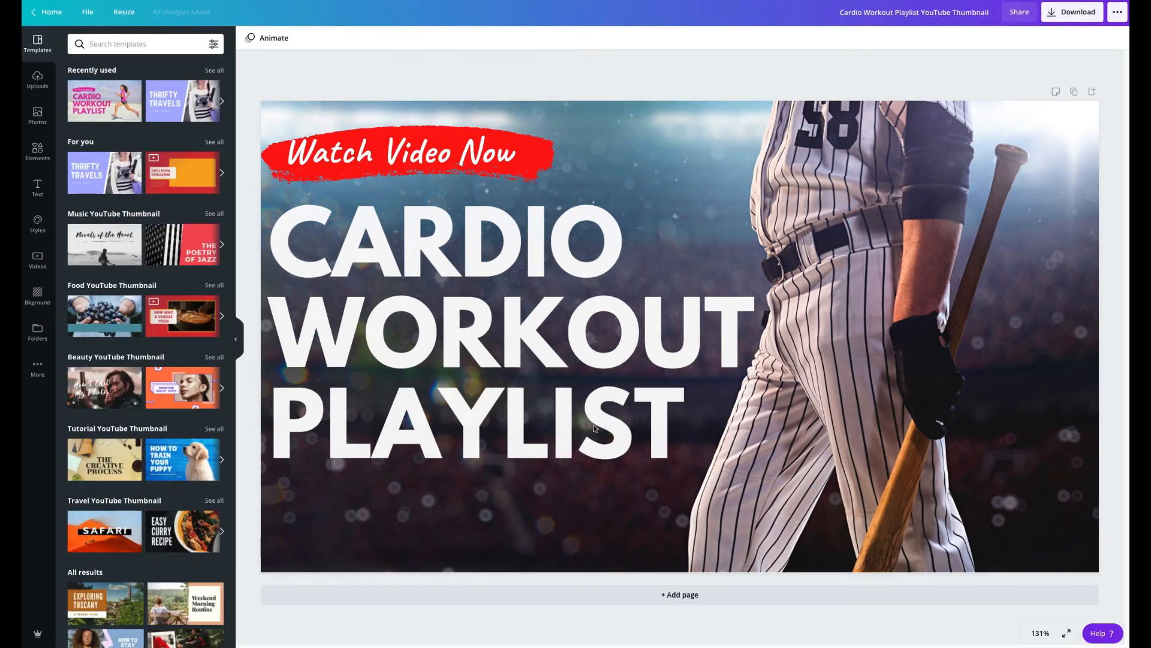
# Step: Replace the title text "CARDIO WORKOUT PLAYLIST" with "HOW TO NEVER STRIKE OUT AGAIN"
pyautogui.doubleClick(594, 427)
pyautogui.click(645, 429)
pyautogui.moveTo(673, 427); pyautogui.dragTo(293, 246)
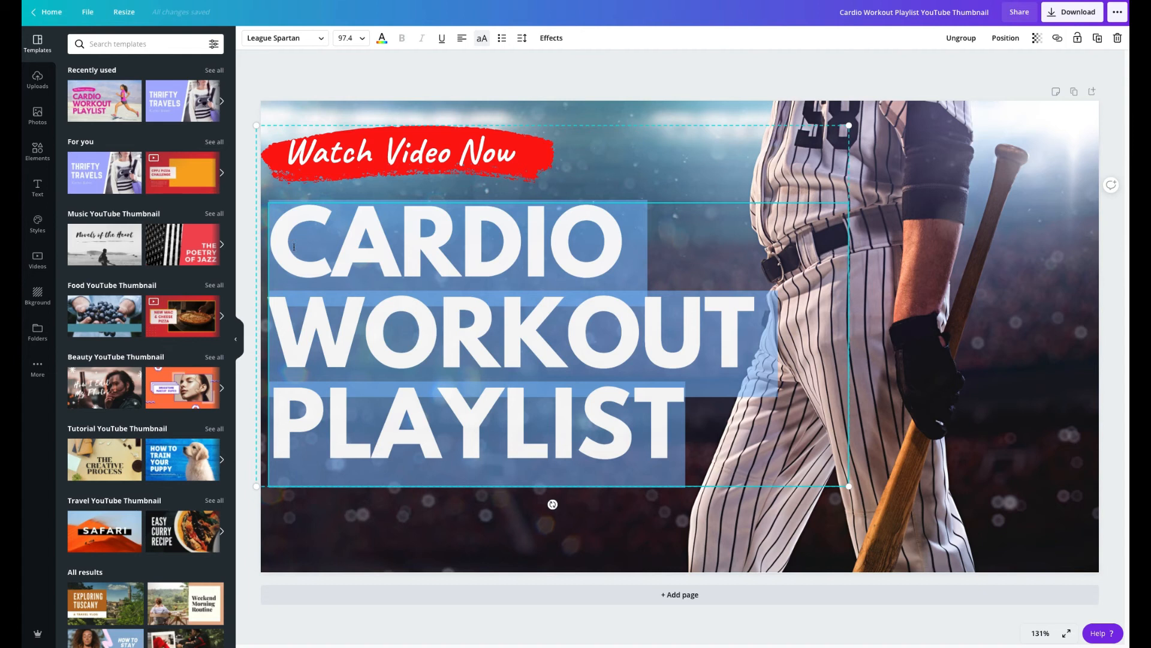
pyautogui.write('HOW TO ')
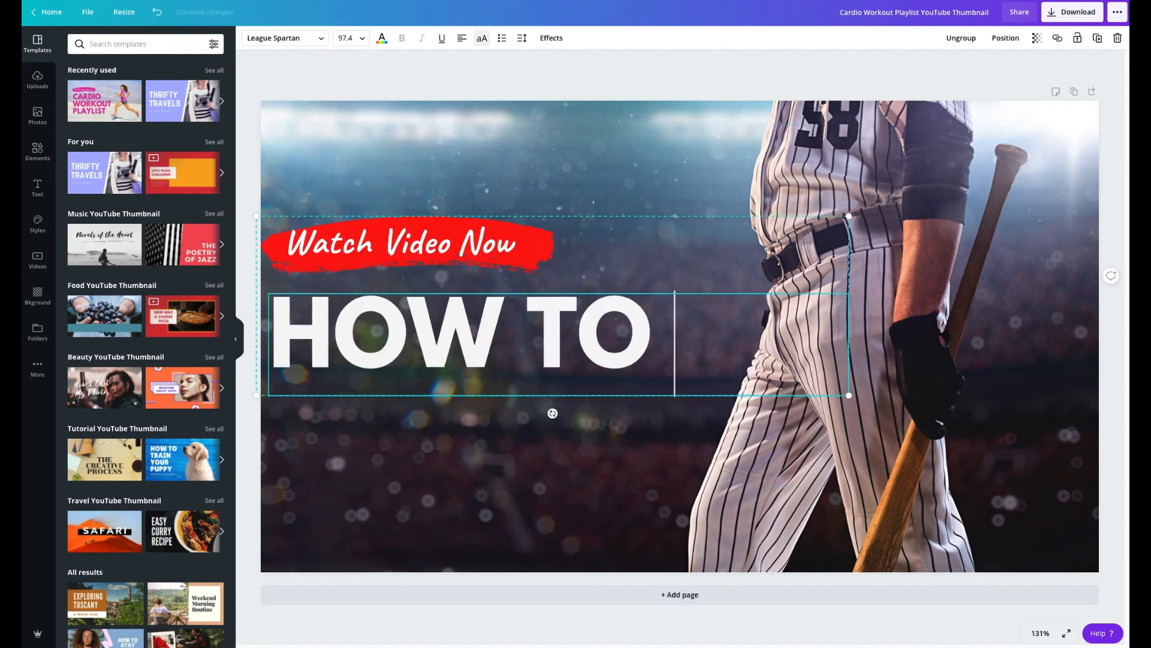
pyautogui.write('NEVER STRI')
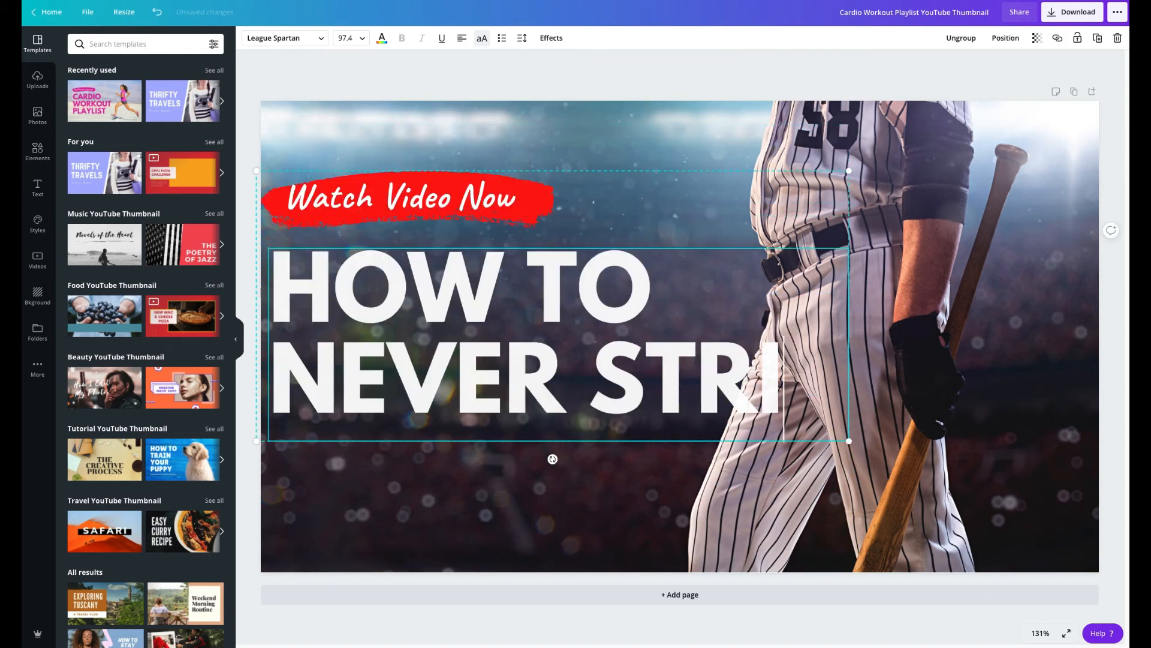
pyautogui.write('KE OUT AGAIN')
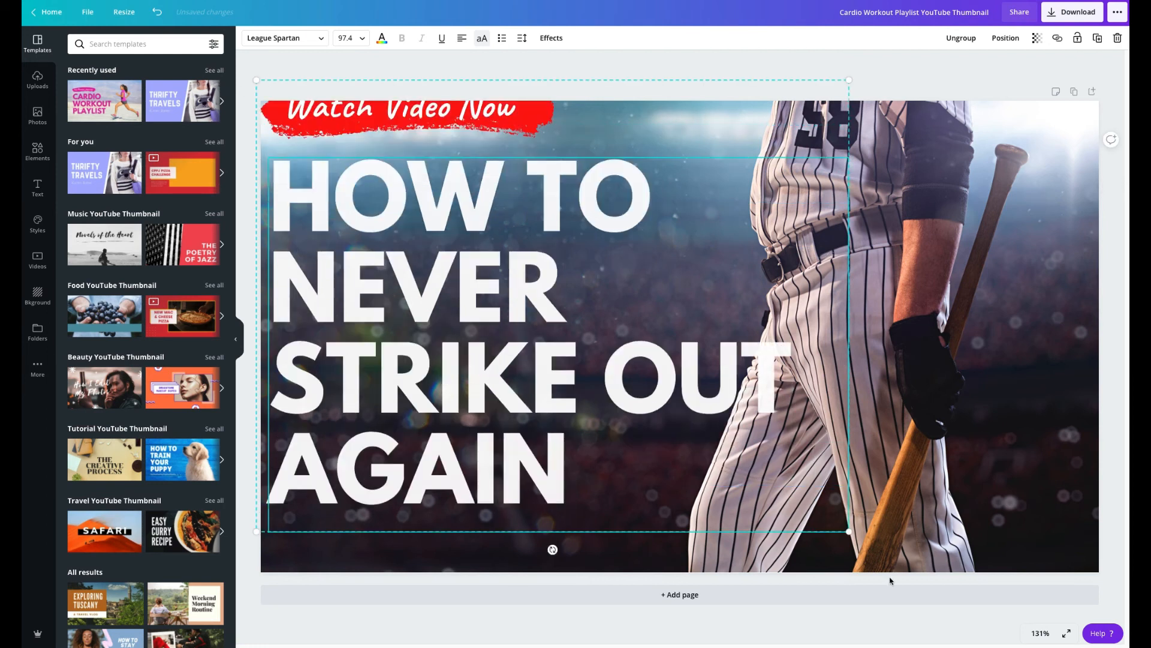
# Step: Shrink the text group to a title size of about 85.7 and move it down so the tagline fits inside the thumbnail
pyautogui.moveTo(849, 531); pyautogui.dragTo(735, 459)
pyautogui.click(409, 324)
pyautogui.click(493, 283)
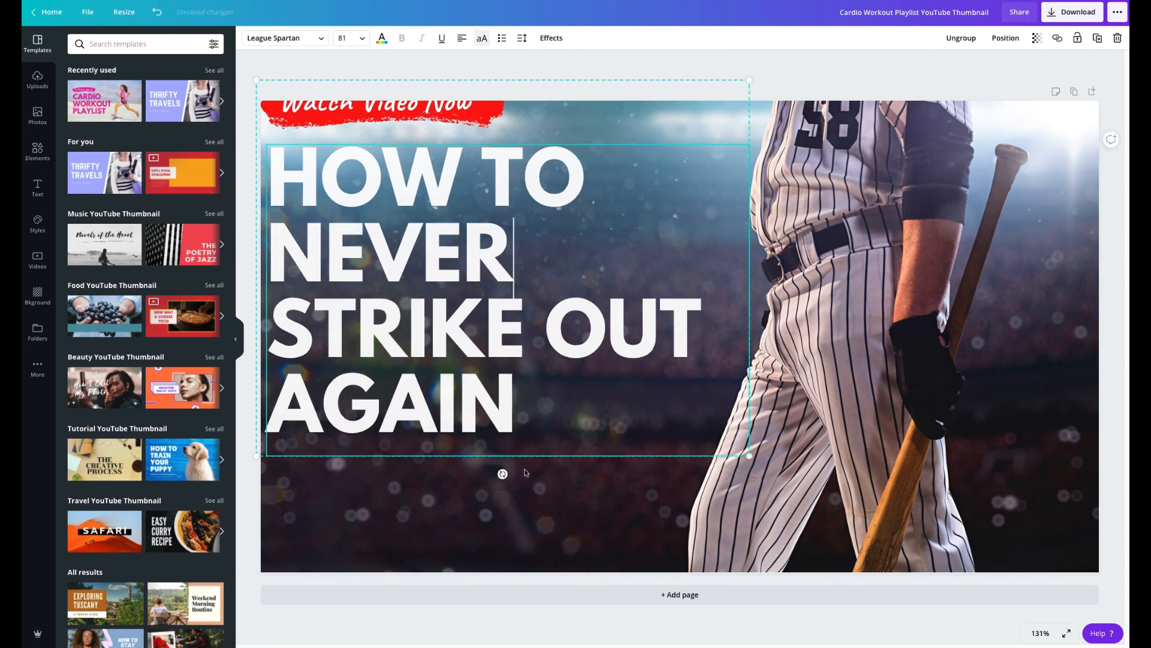
pyautogui.moveTo(493, 272); pyautogui.dragTo(501, 305)
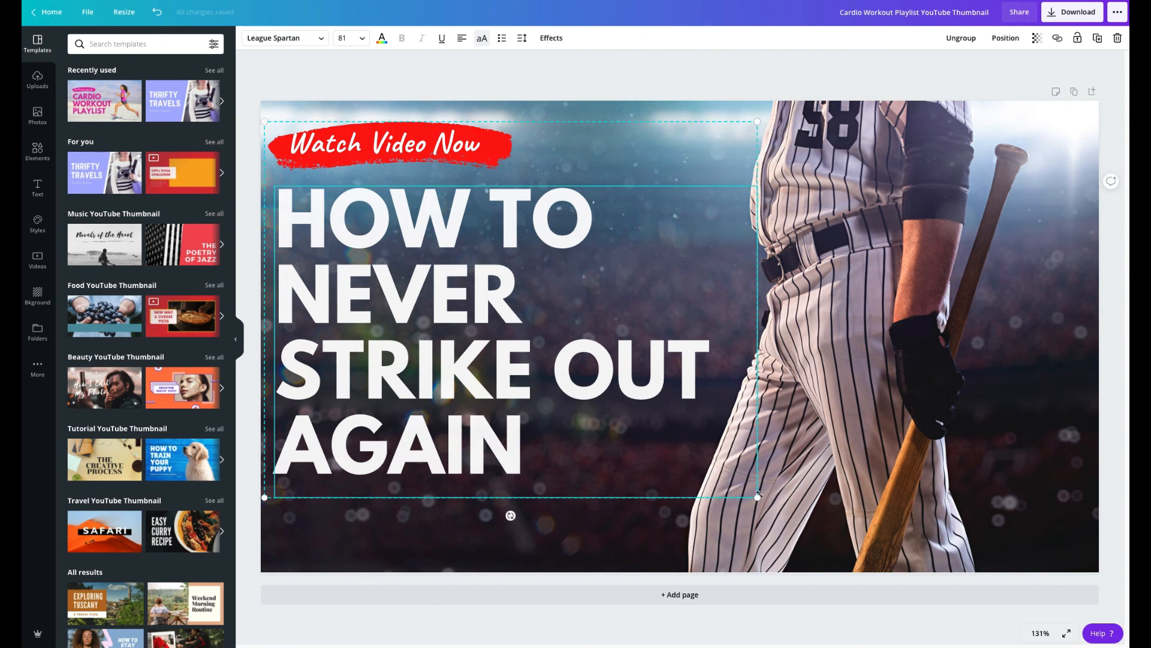
pyautogui.moveTo(757, 497); pyautogui.dragTo(782, 519)
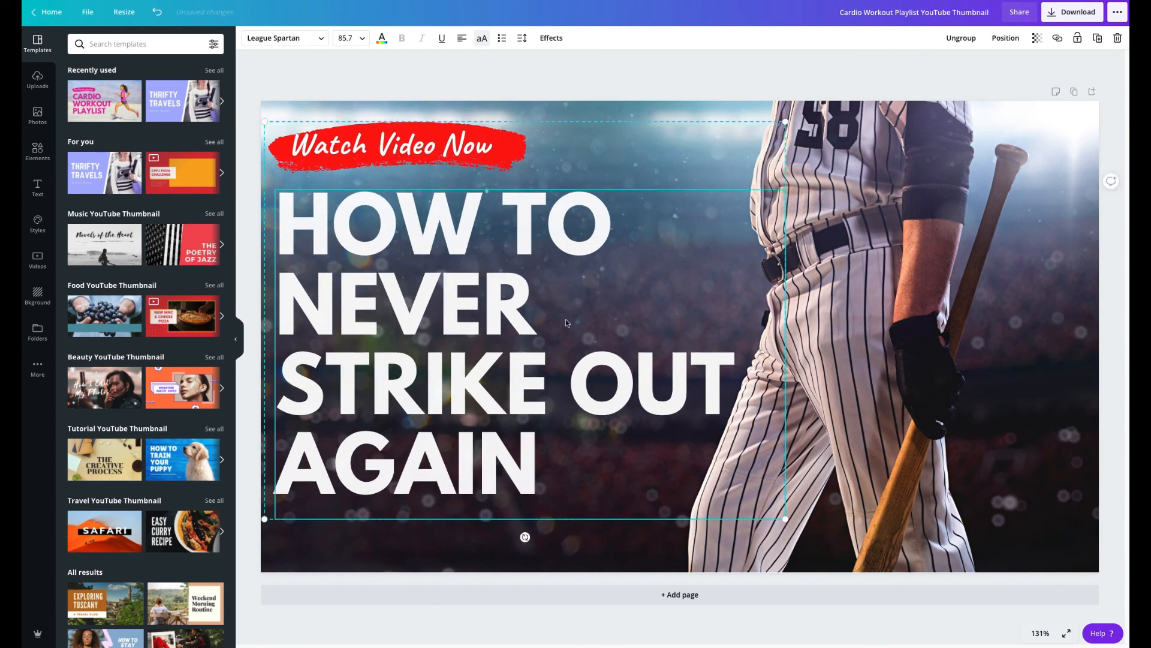
# Step: Recolor only the word "NEVER" in the title to the bright red from the document colors
pyautogui.doubleClick(489, 303)
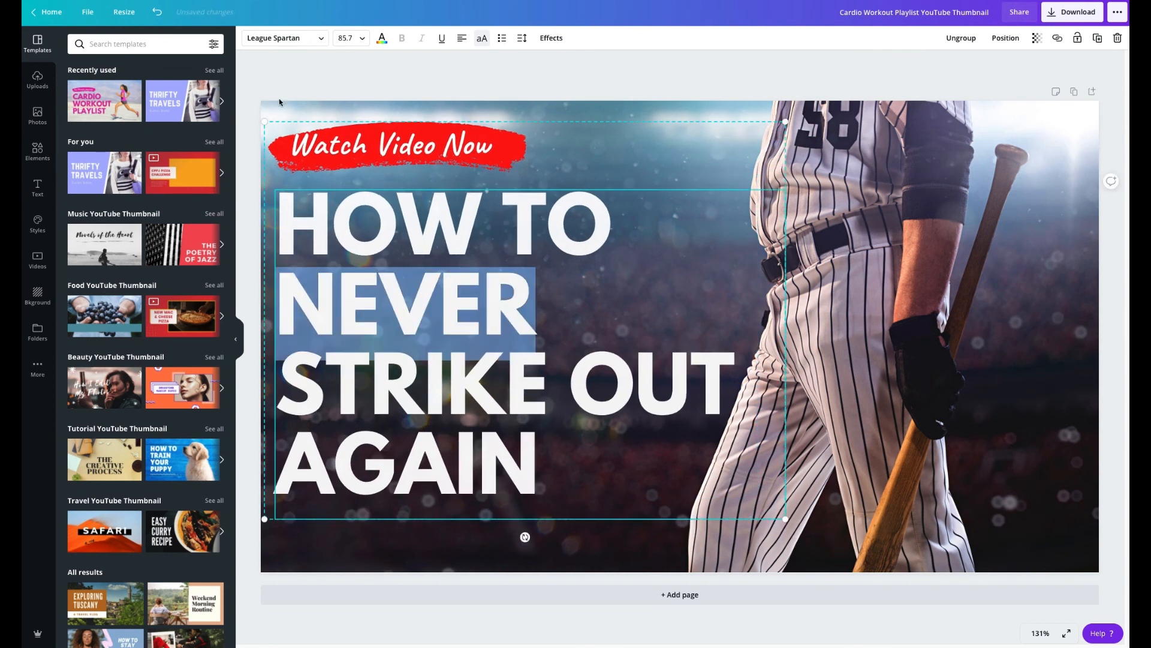
pyautogui.click(382, 39)
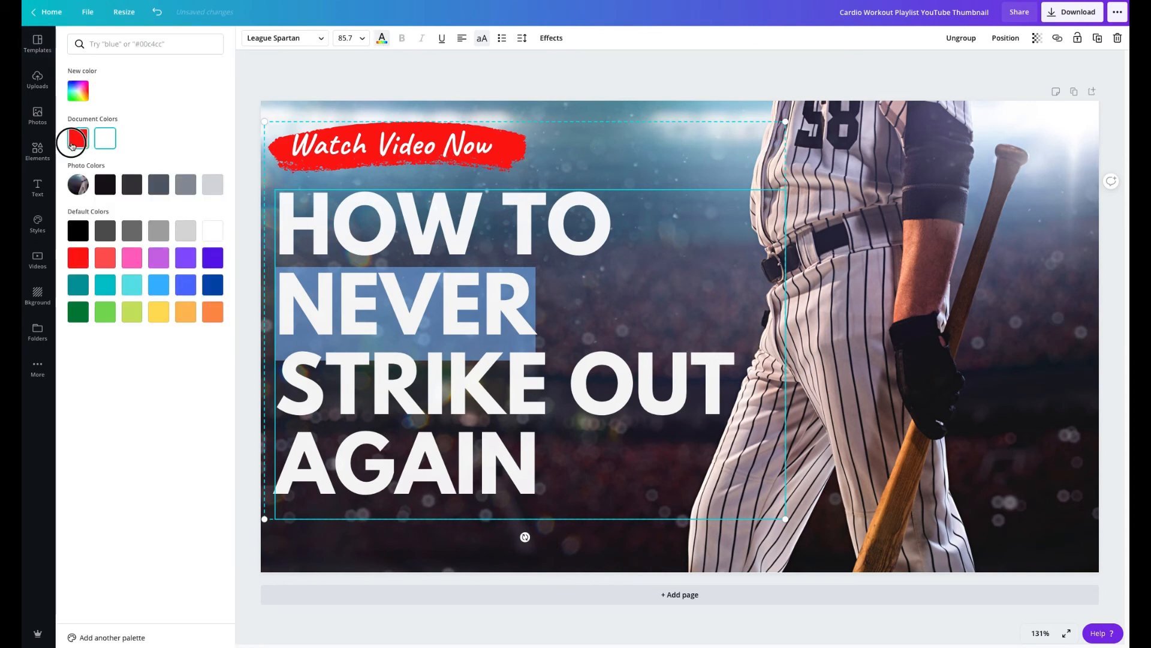
pyautogui.click(72, 146)
pyautogui.click(532, 92)
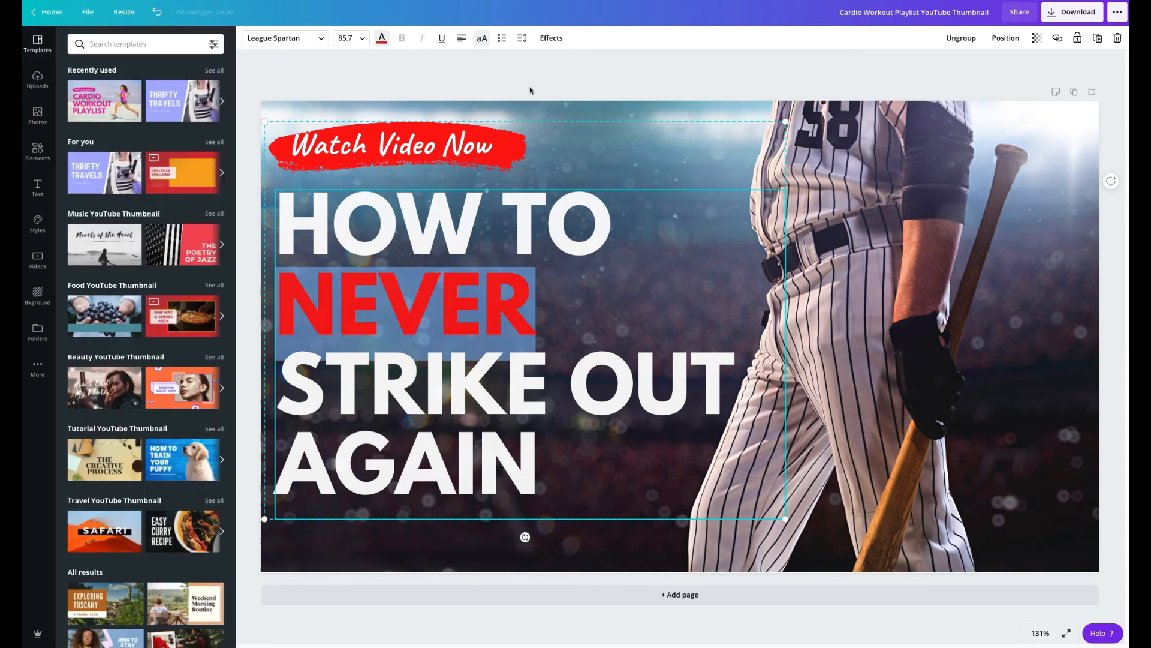
pyautogui.click(570, 84)
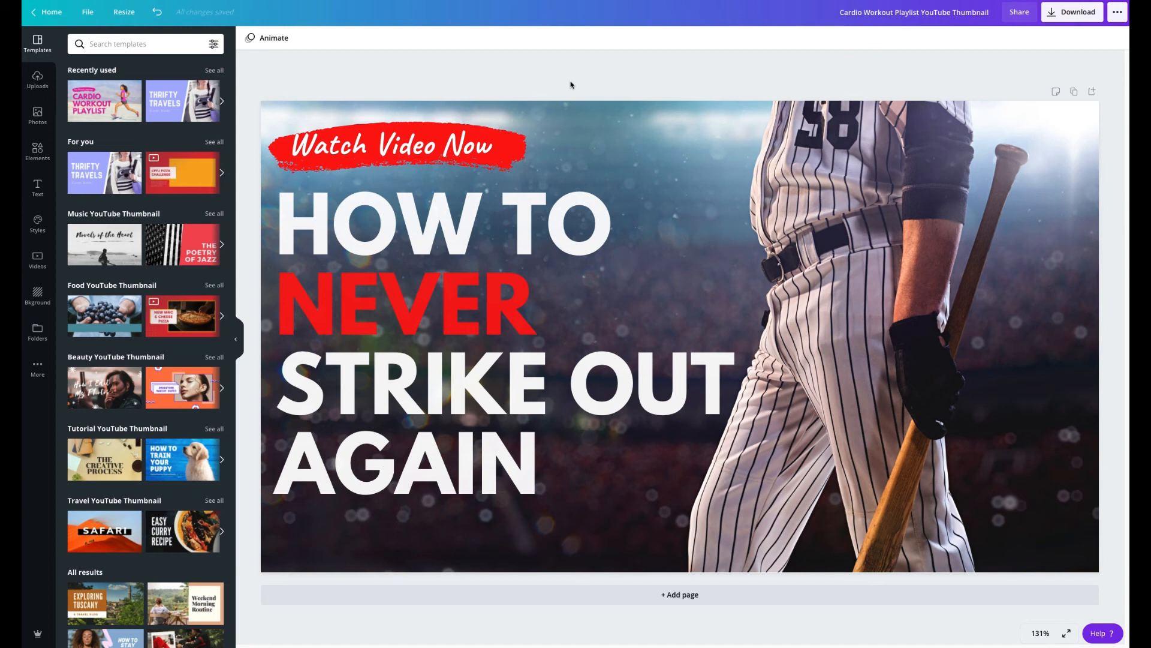
# Step: Examine the file types available for downloading the thumbnail, then dismiss the download options without exporting
pyautogui.click(1079, 21)
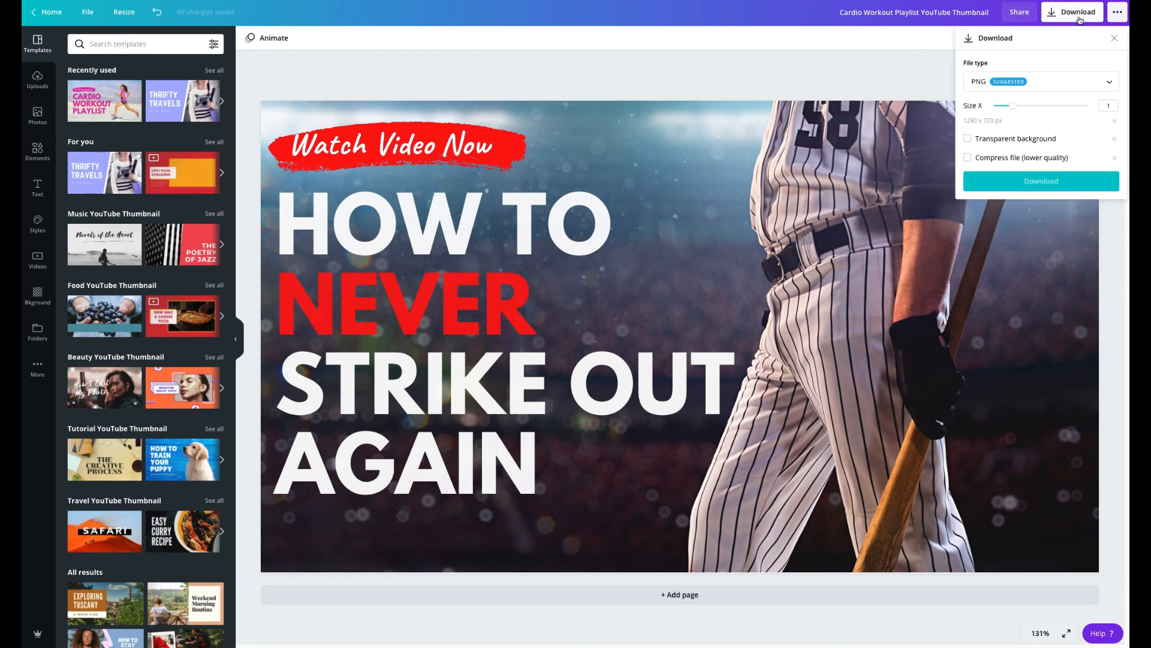
pyautogui.click(1046, 87)
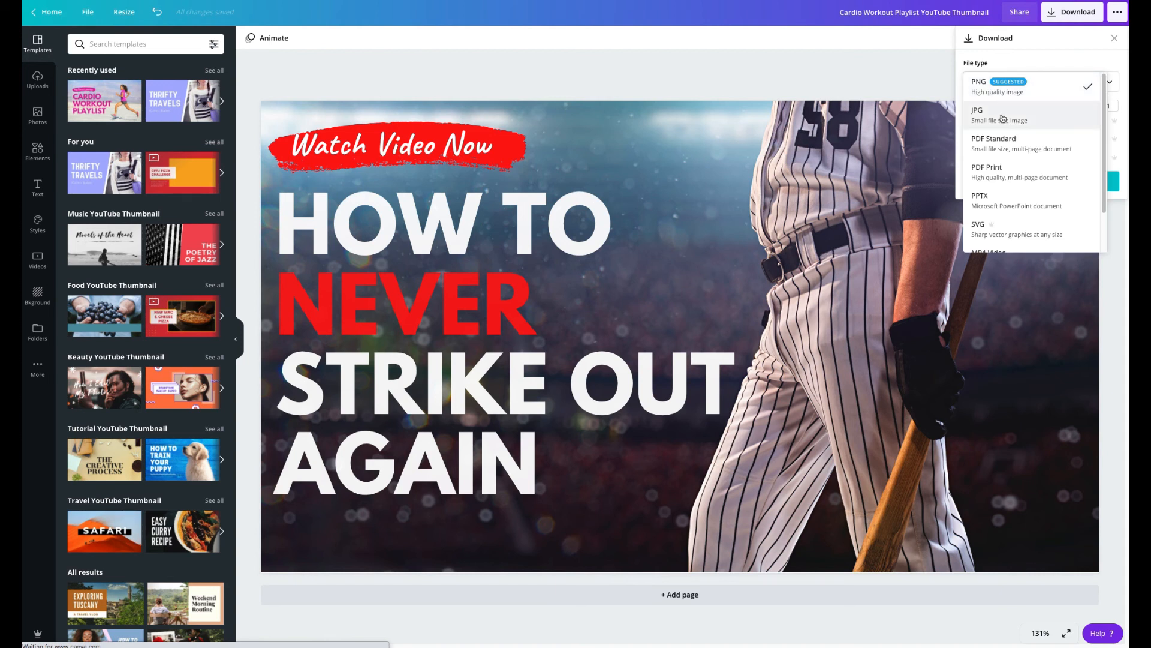
pyautogui.click(1015, 58)
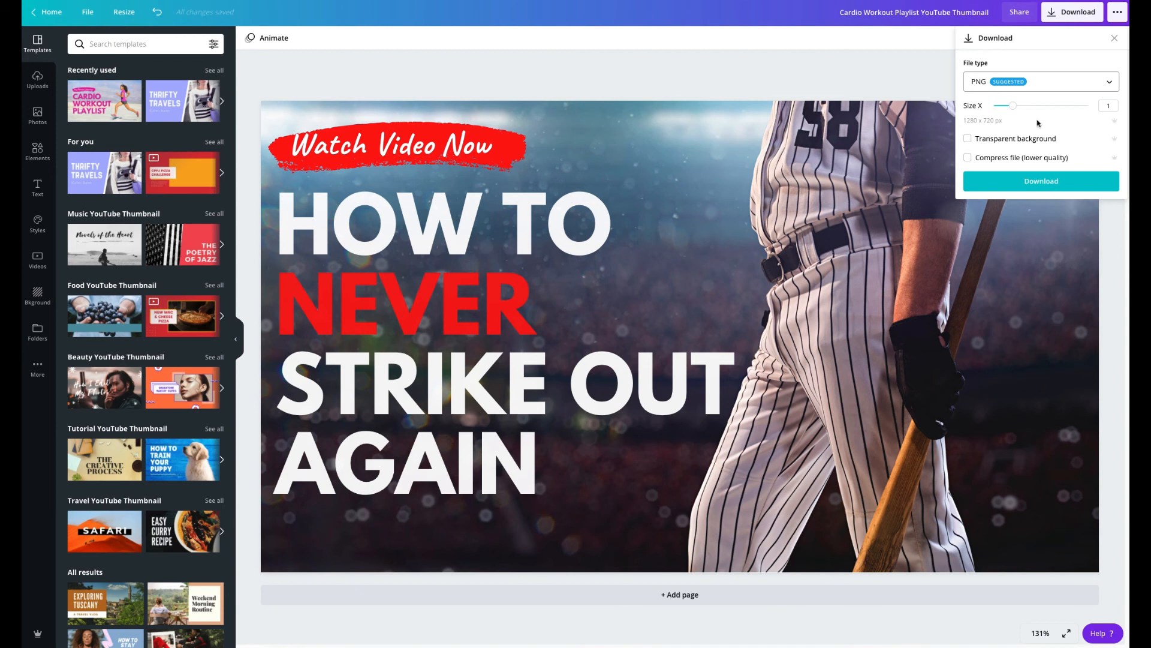
pyautogui.press('Escape')
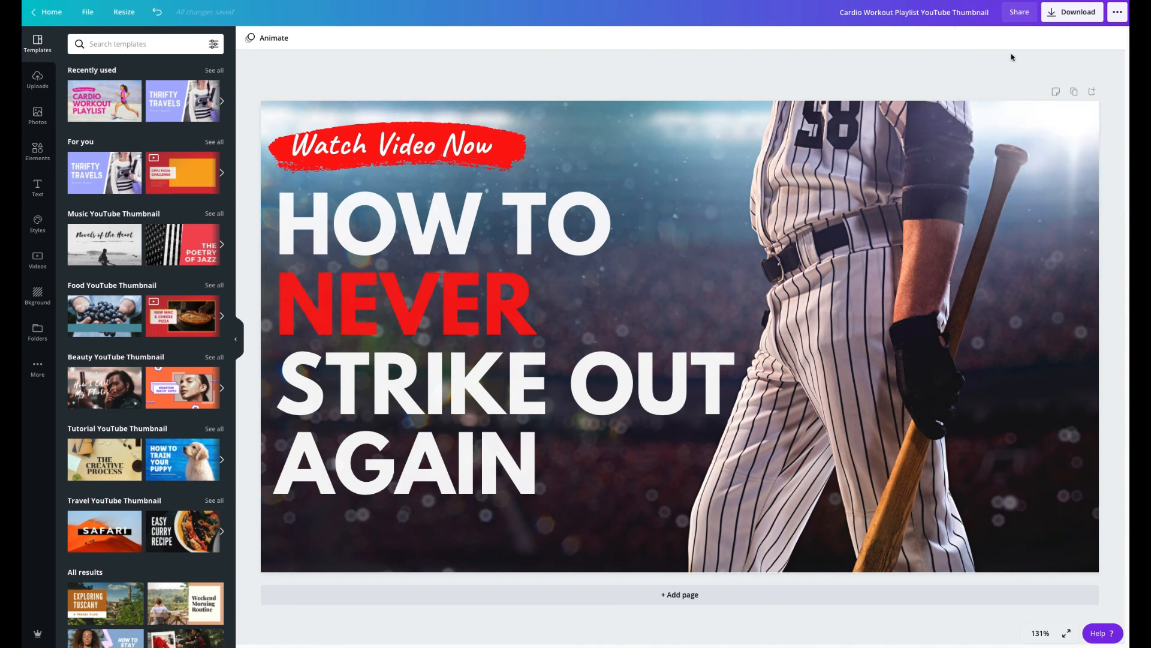